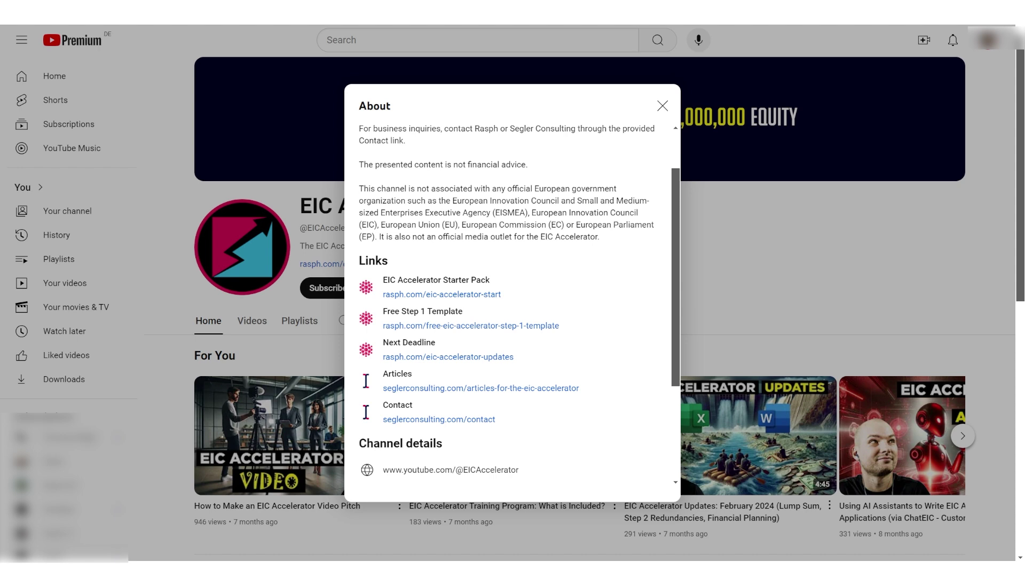
Open the Next Deadline page from the channel's links and follow its Step 1 EIC Accelerator 2024 short application link
left_click_drag(383, 343, 436, 342)
left_click(435, 342)
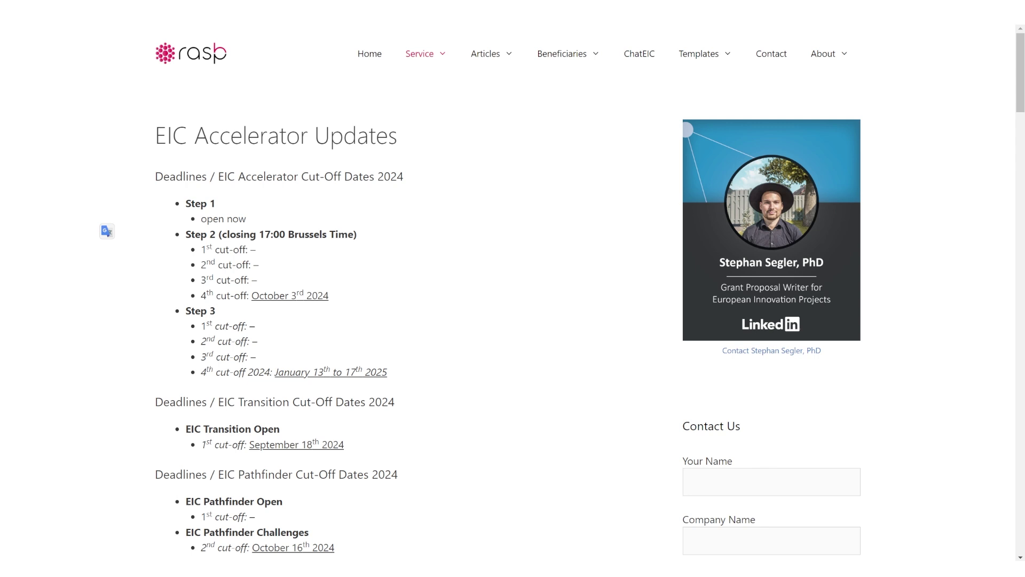
scroll(513, 288, "down", 5)
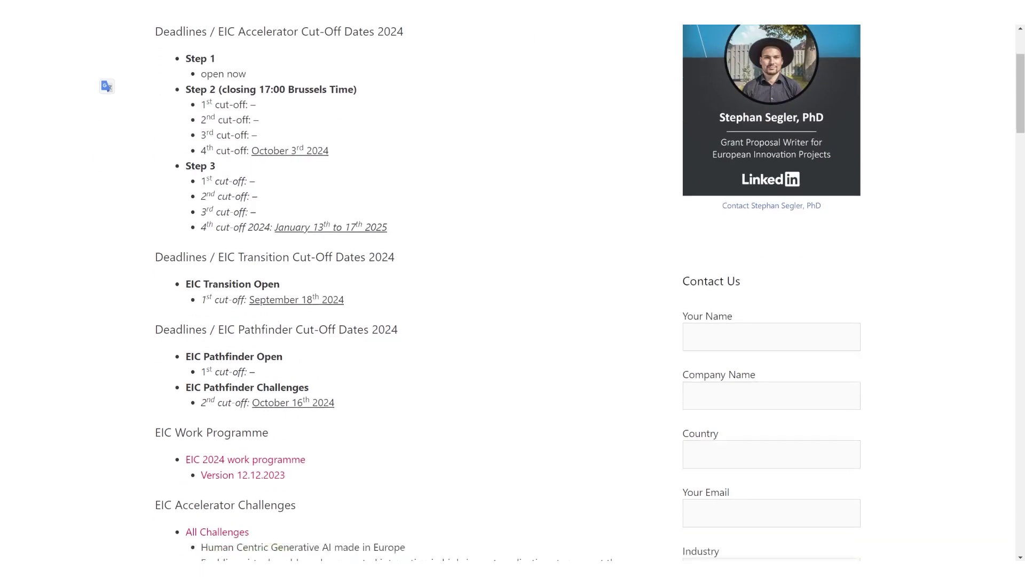
scroll(513, 288, "down", 5)
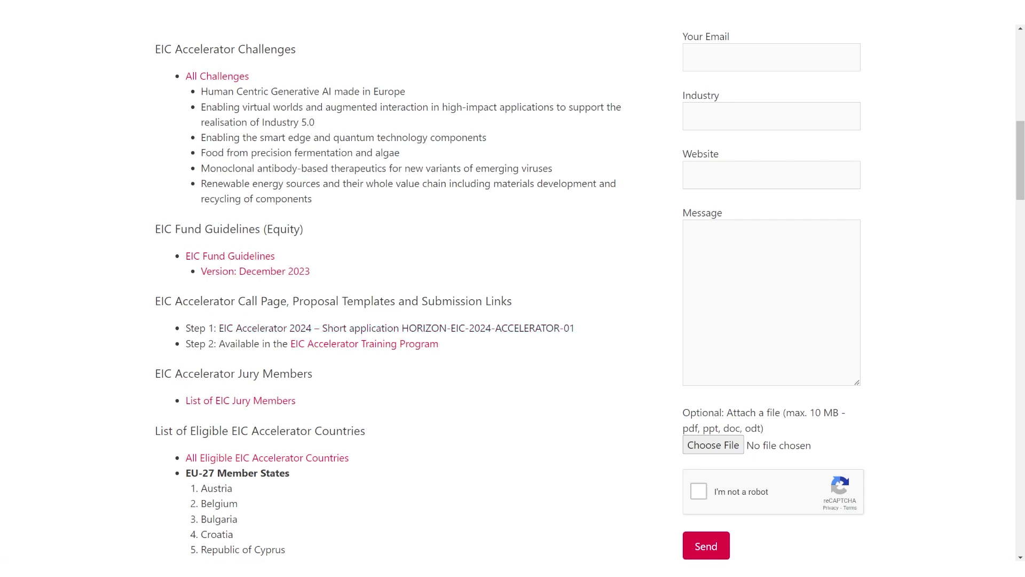
left_click(396, 328)
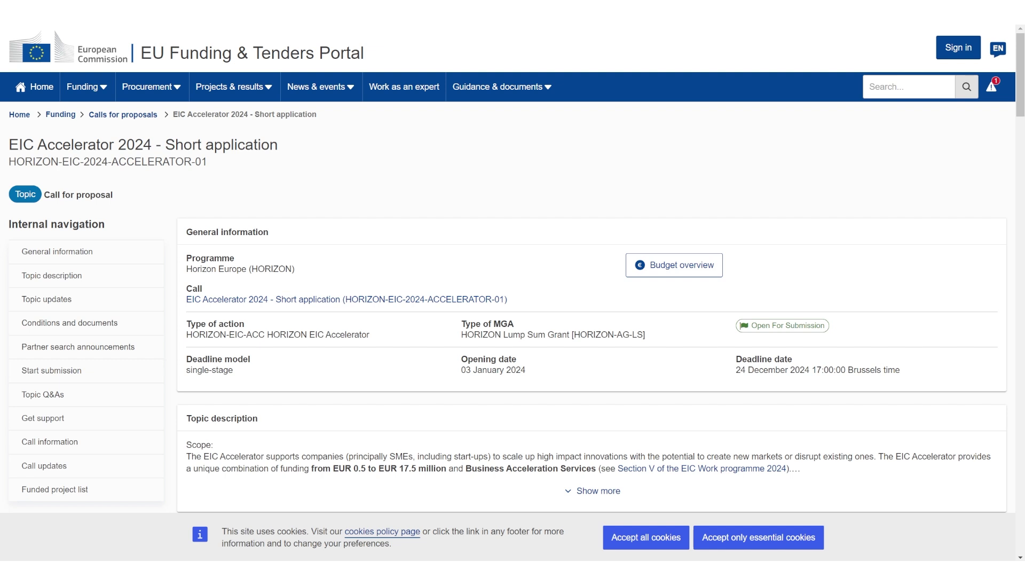
Start a submission of type HORIZON EIC Accelerator [HORIZON-EIC-ACC], HORIZON Lump Sum Grant [HORIZON-AG-LS] and confirm the choice
scroll(593, 331, "down", 9)
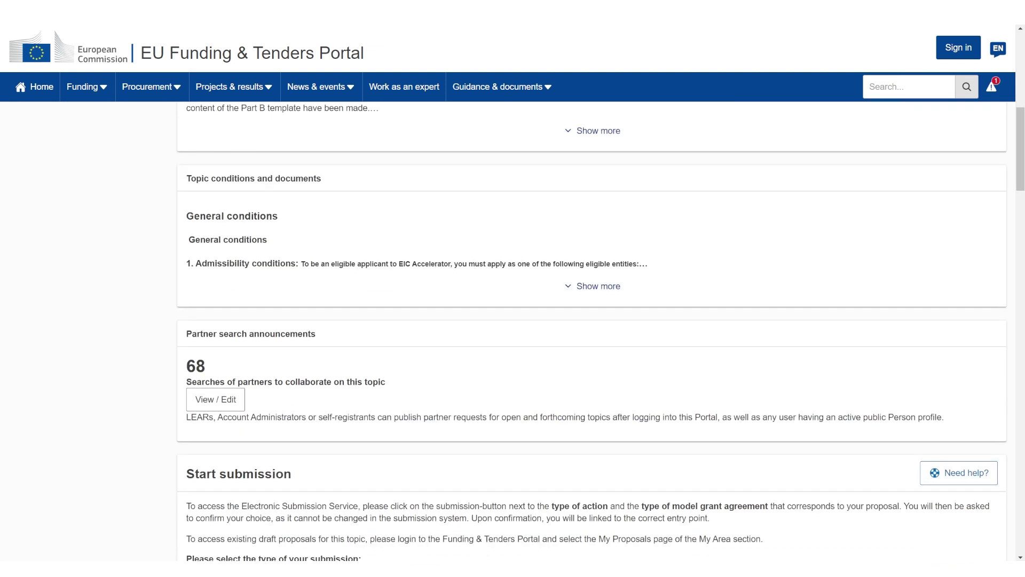
scroll(592, 331, "down", 5)
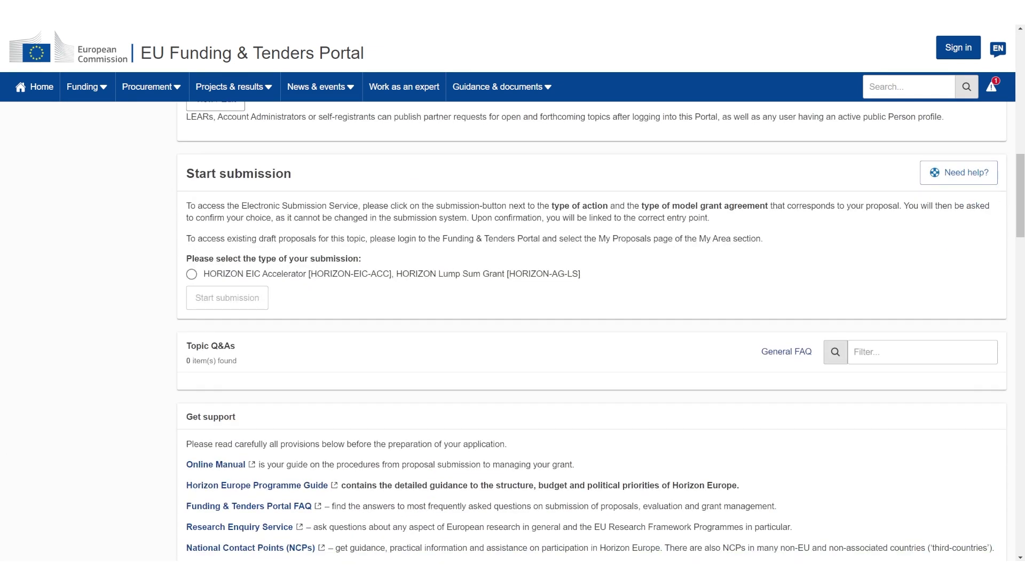
left_click(192, 273)
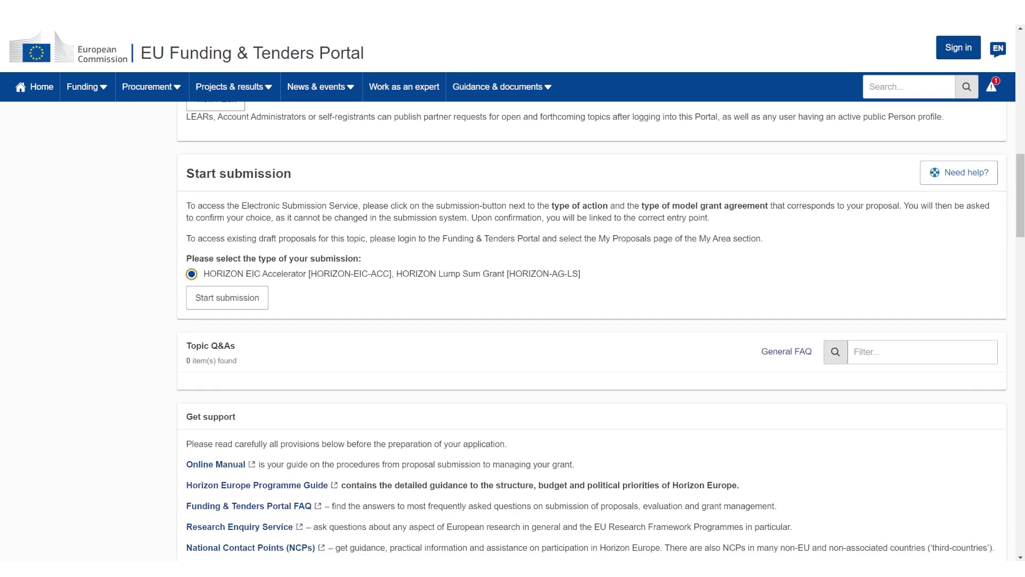
left_click(226, 297)
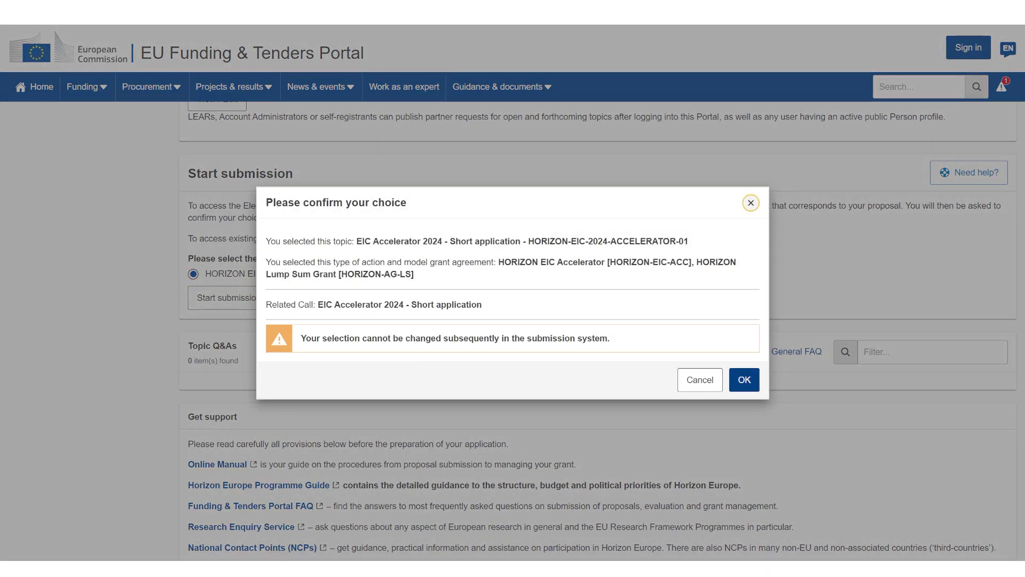
left_click(743, 379)
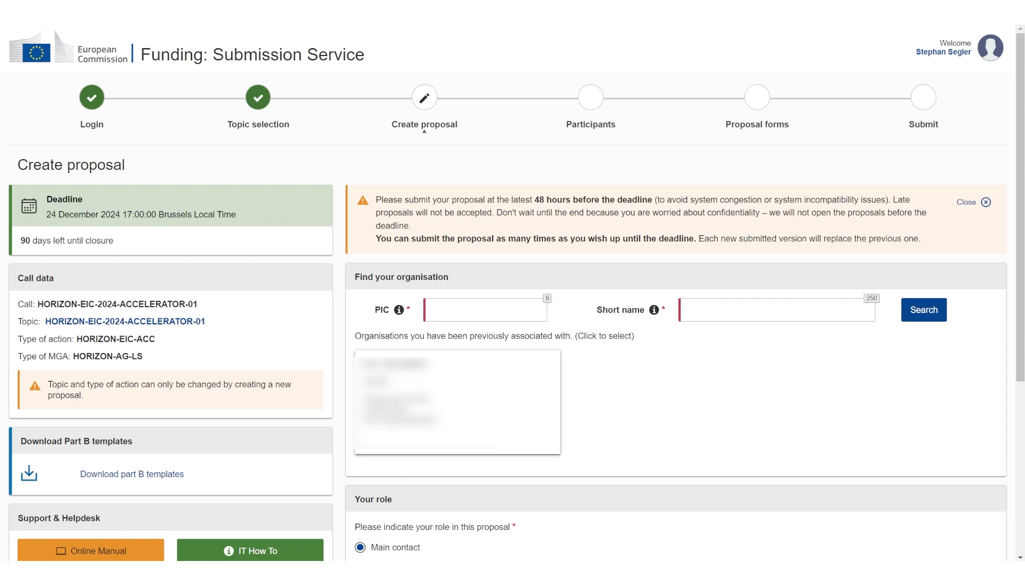
Check the closing deadline and call identifier, and download the Part B templates
left_click_drag(20, 241, 113, 240)
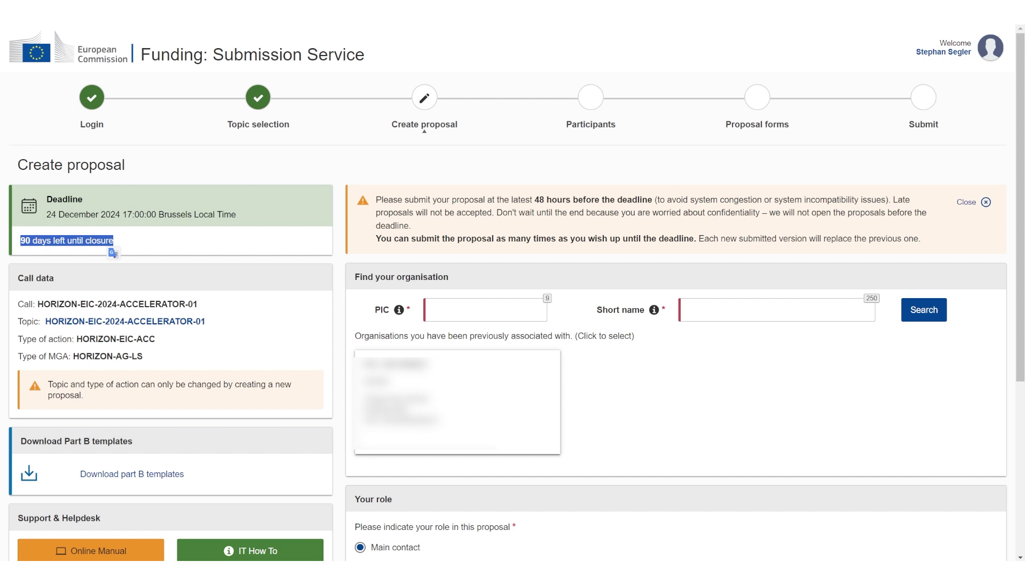
left_click(113, 240)
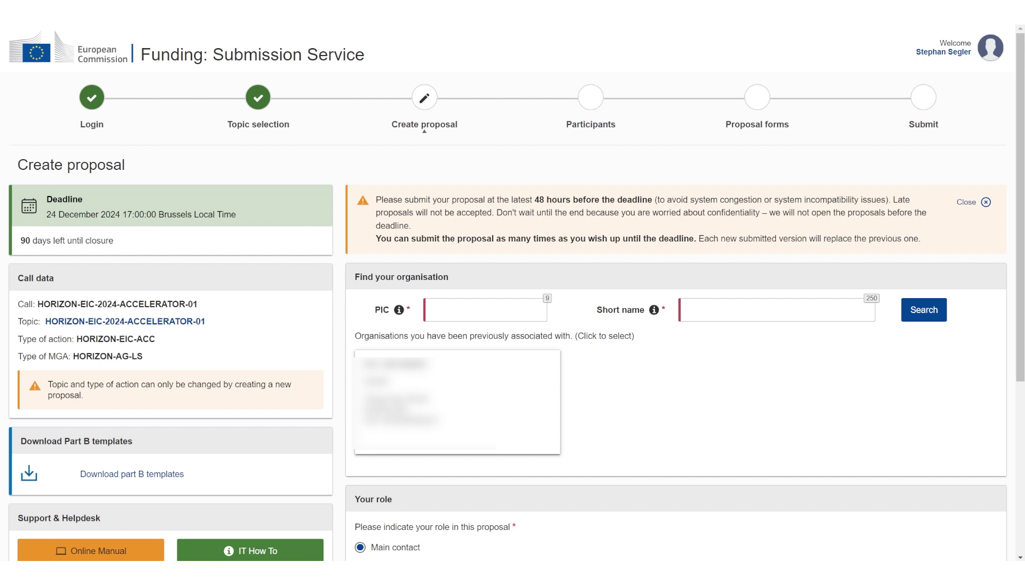
left_click_drag(198, 304, 34, 284)
scroll(34, 284, "down", 2)
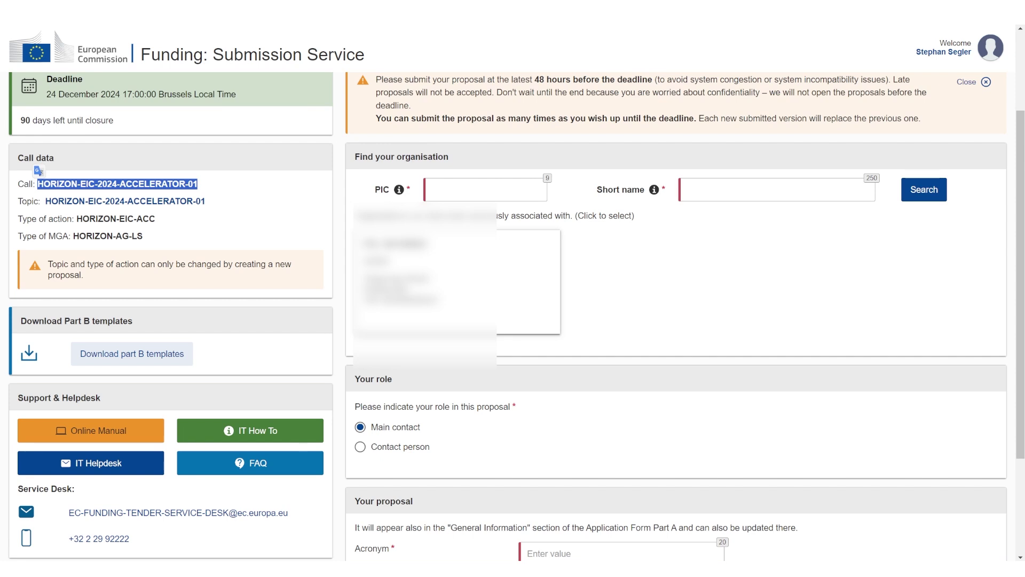
left_click(132, 354)
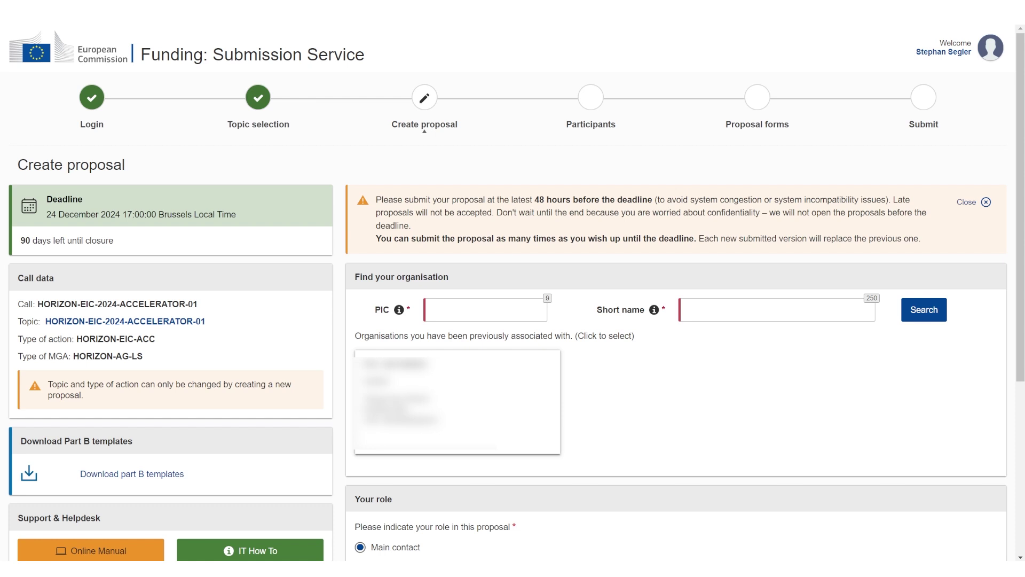
Select the previously associated organisation and enter WHATEVER as both the proposal's acronym and short summary
left_click(457, 401)
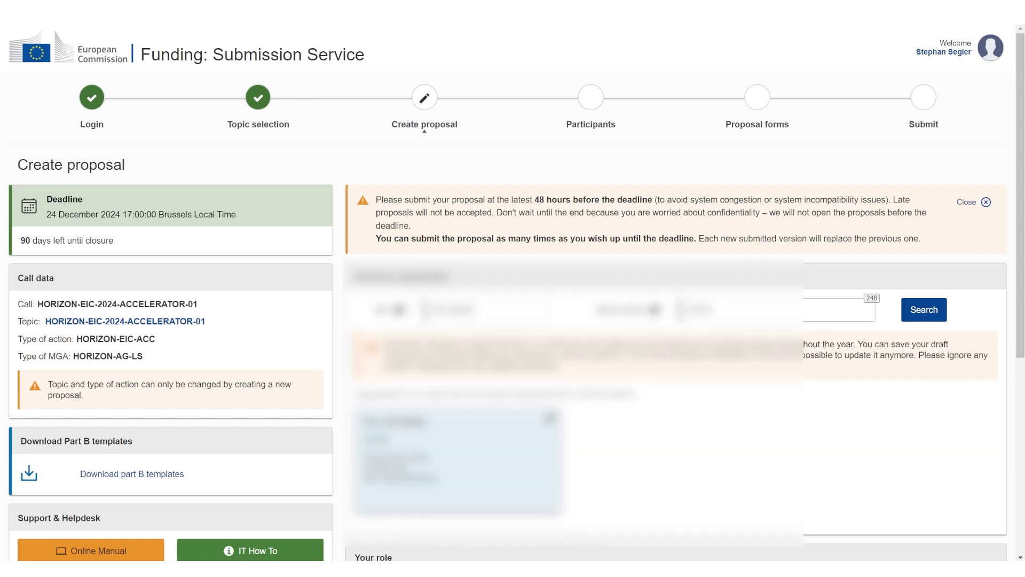
scroll(513, 320, "down", 1)
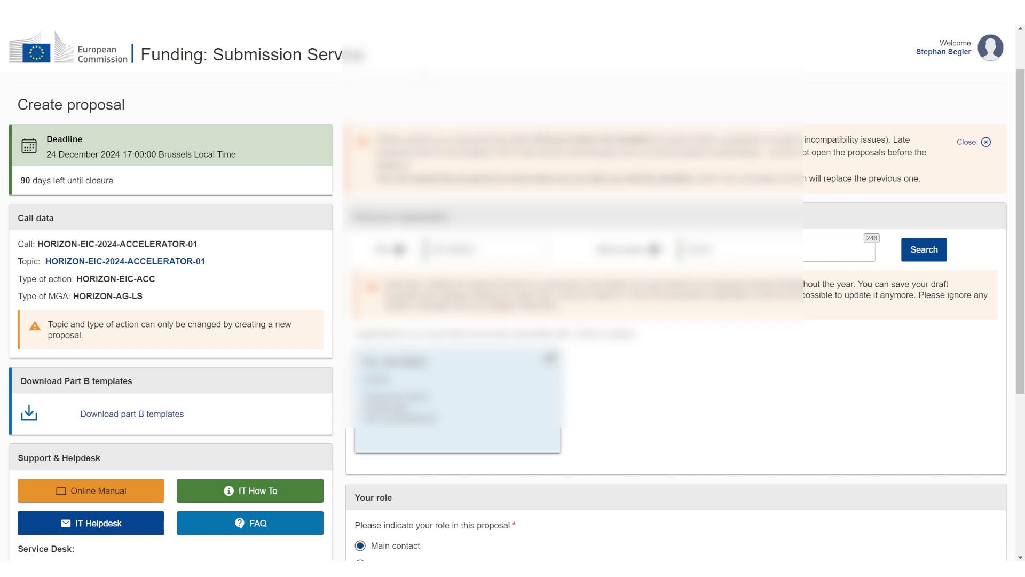
scroll(512, 321, "down", 5)
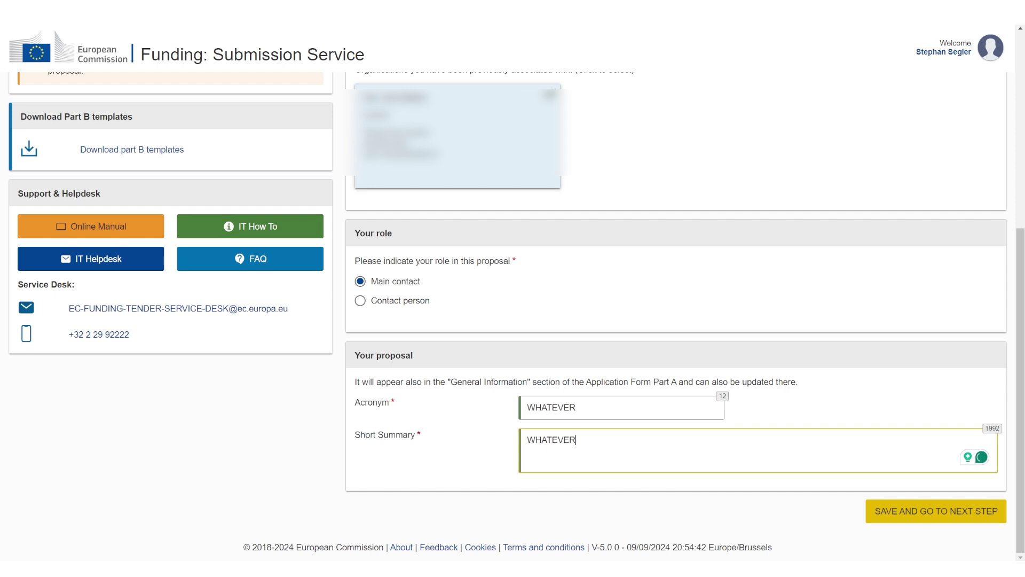
Save the new proposal, agree to the organisation being notified, and accept the submission terms and conditions
left_click(935, 511)
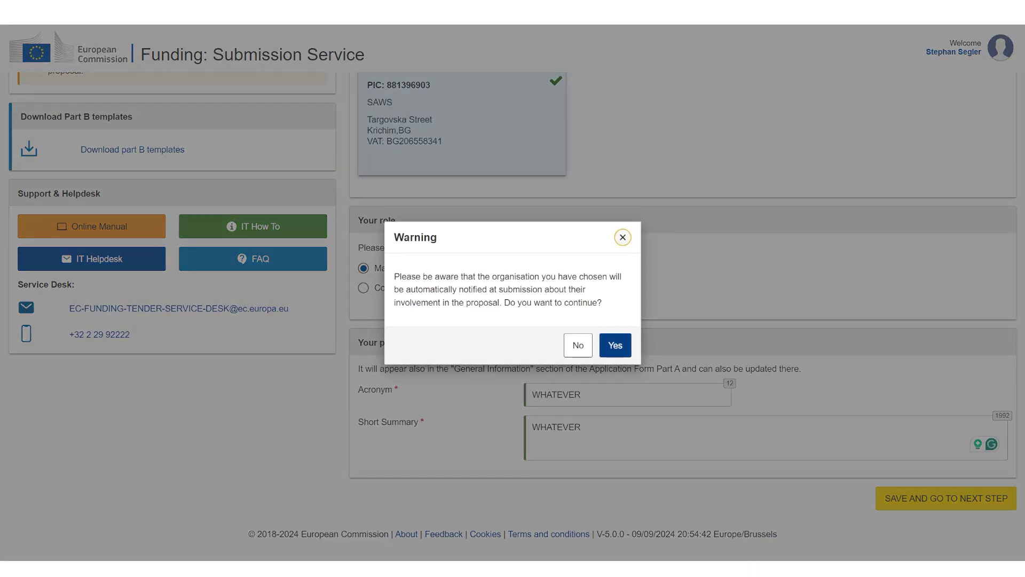
left_click(614, 345)
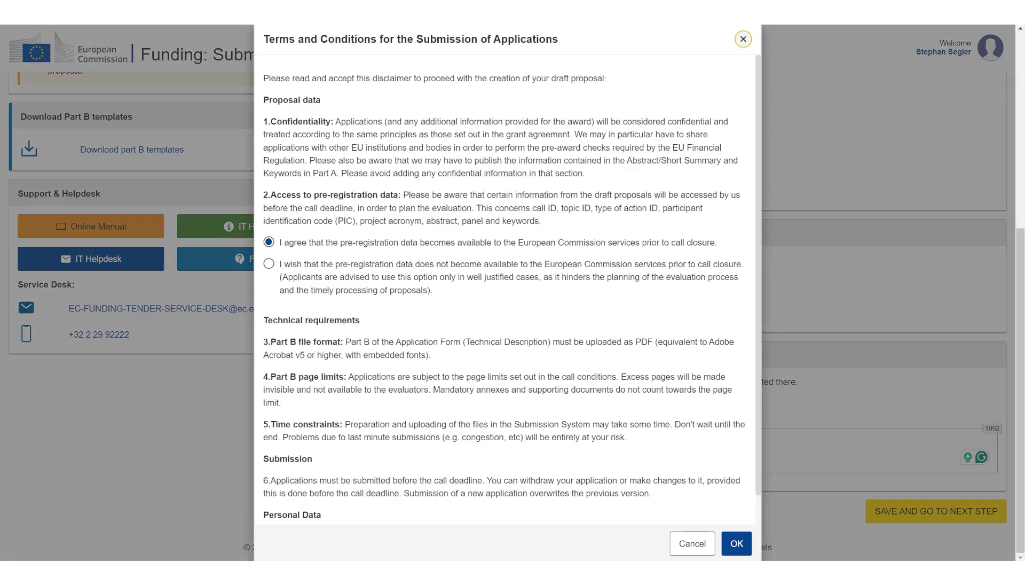
scroll(507, 289, "down", 1)
left_click(735, 542)
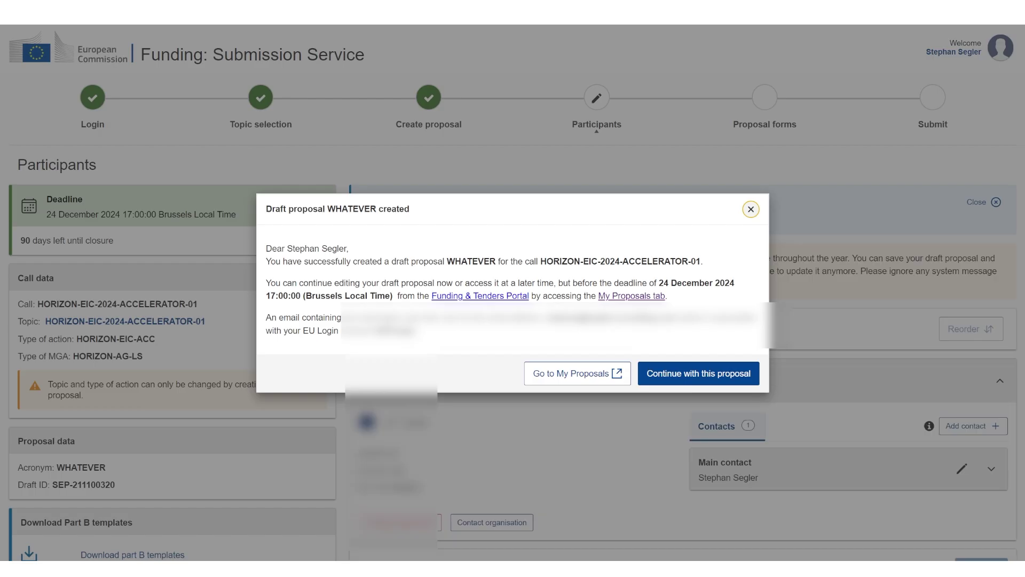
Continue with the draft proposal WHATEVER, save its participants, and proceed to the proposal forms
double_click(471, 261)
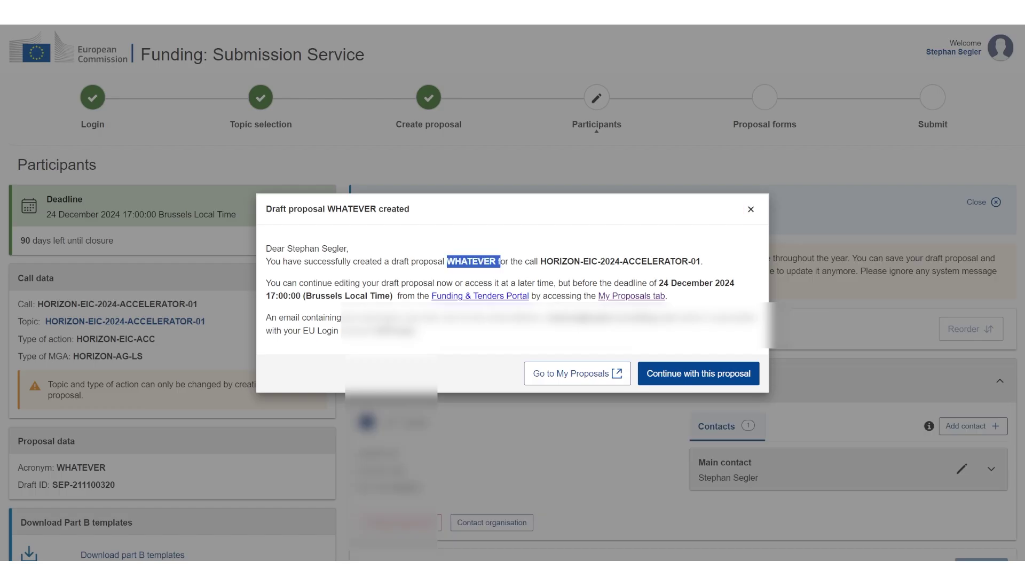
left_click(471, 261)
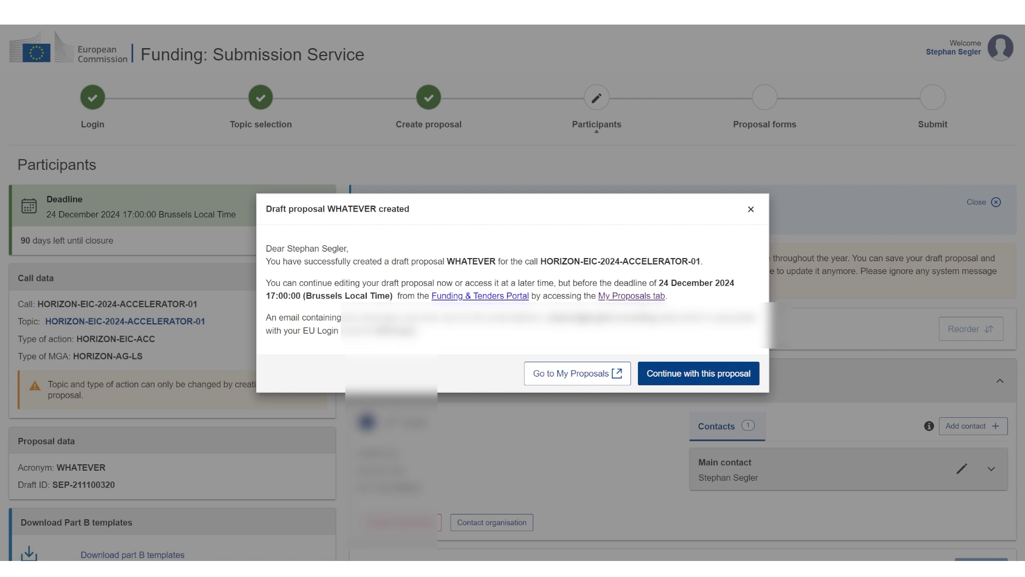
left_click(698, 374)
scroll(513, 315, "down", 3)
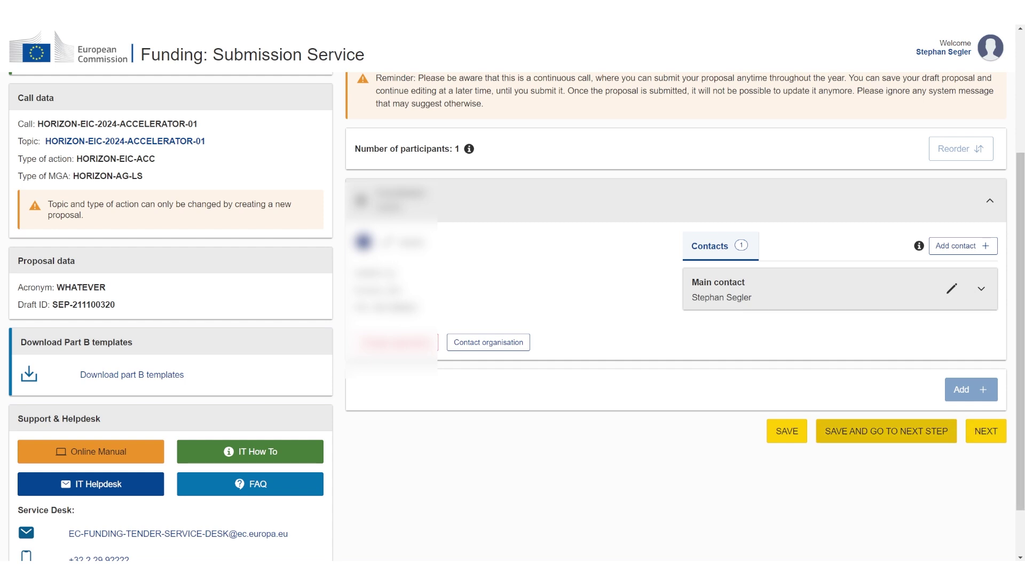
left_click(887, 430)
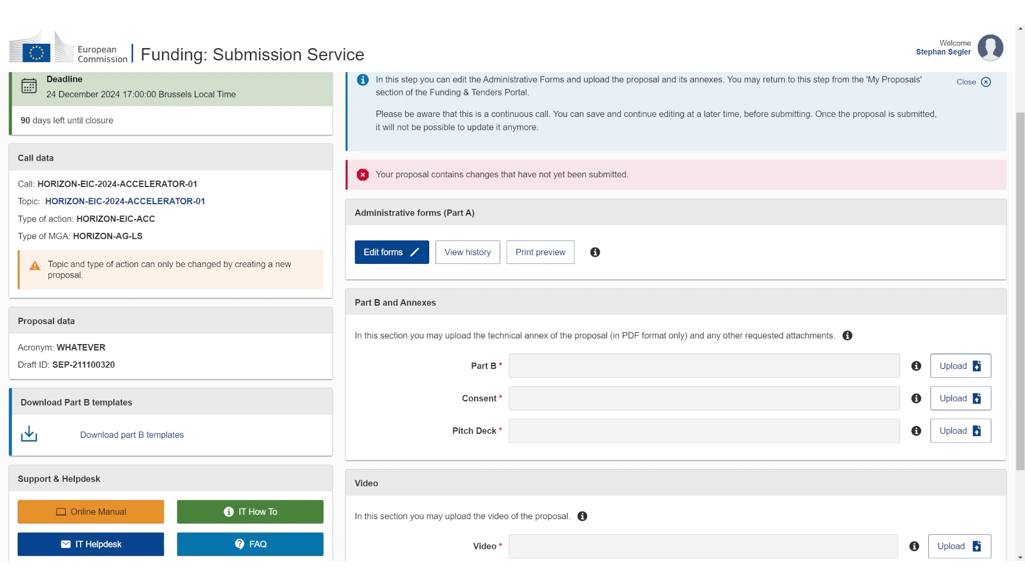
Open the Part A administrative forms for editing and show their General information section
left_click_drag(446, 213, 472, 212)
scroll(676, 320, "down", 3)
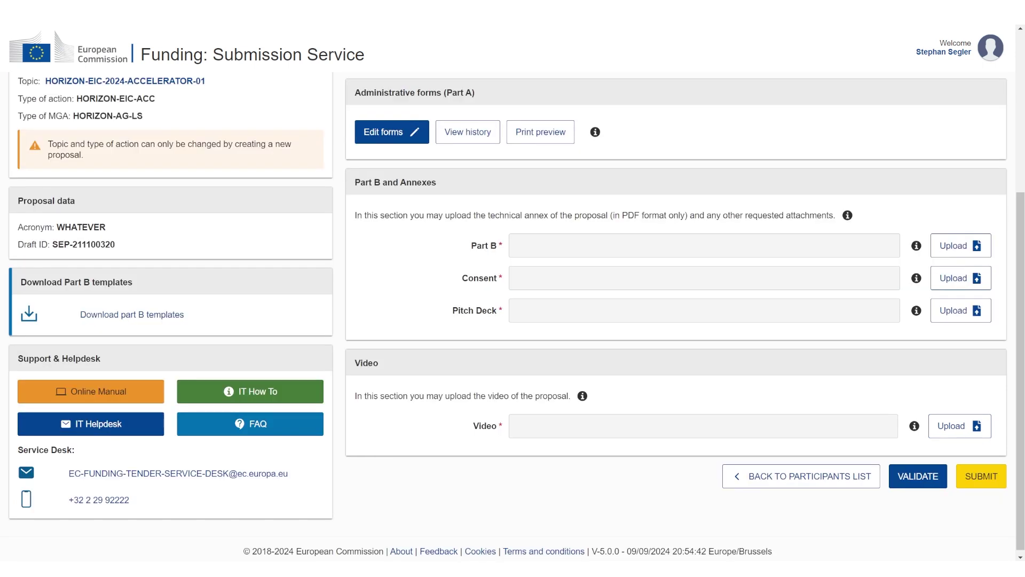
left_click_drag(355, 182, 437, 182)
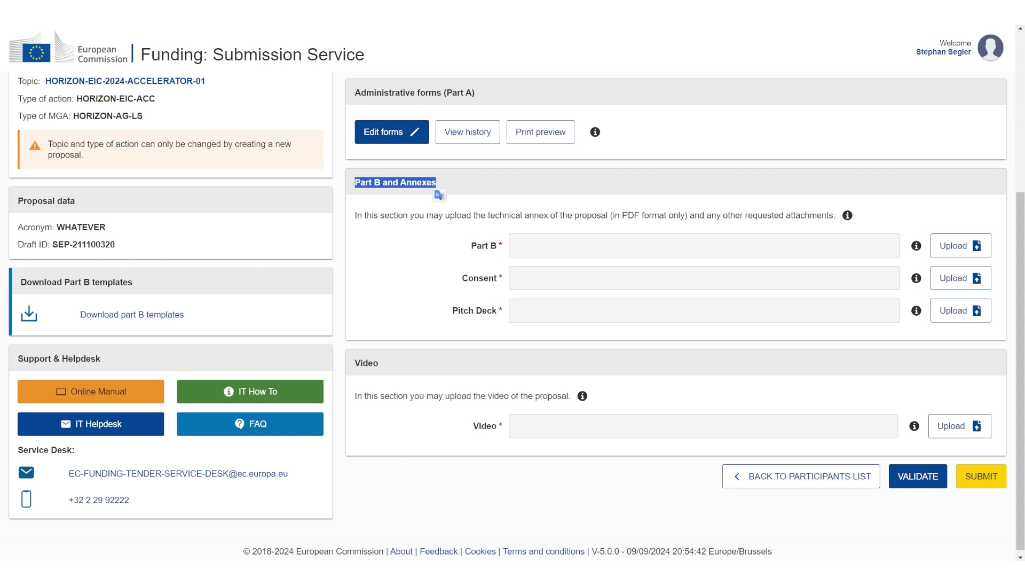
scroll(676, 321, "up", 2)
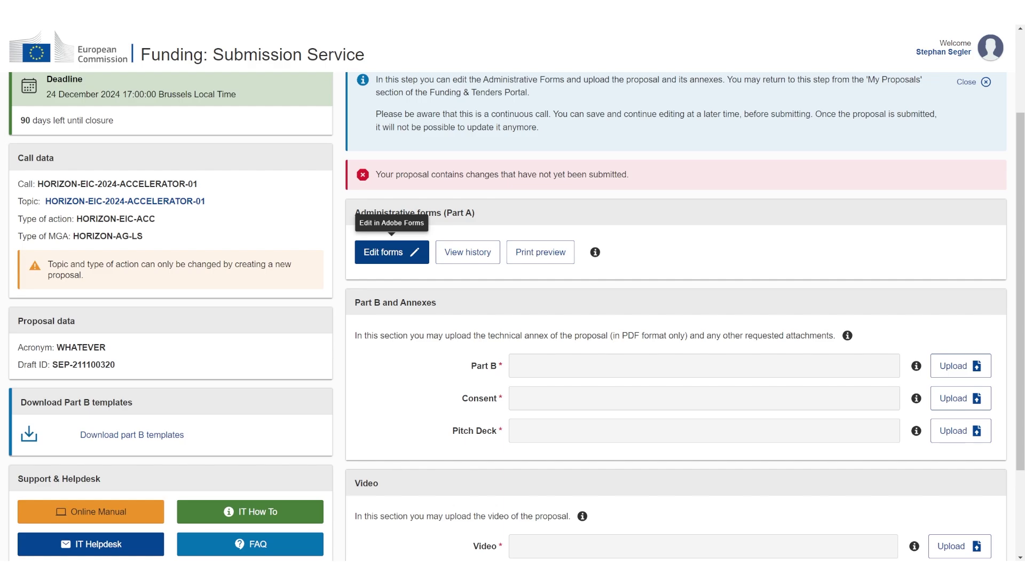
left_click(392, 251)
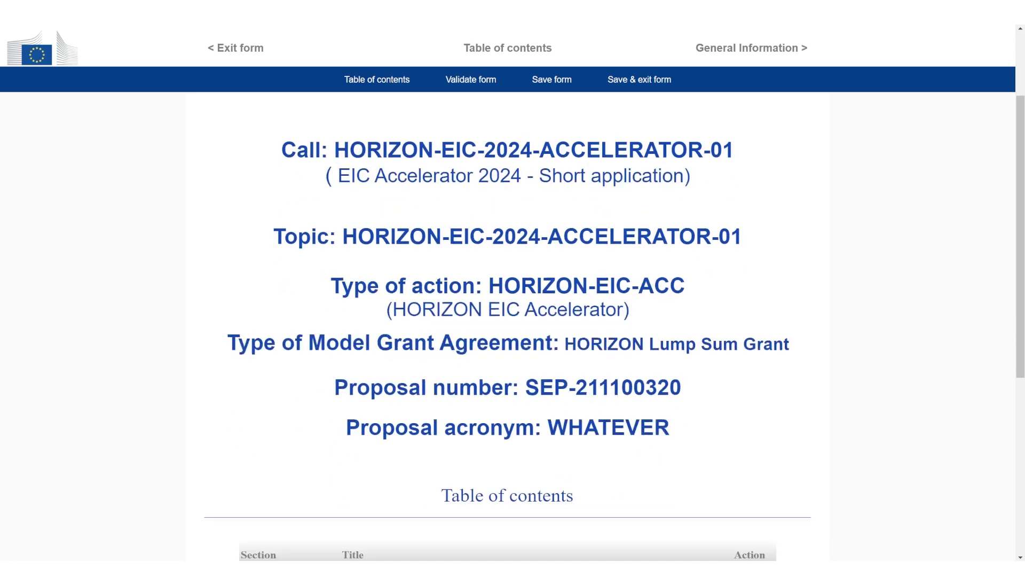
scroll(512, 321, "down", 2)
scroll(512, 320, "down", 4)
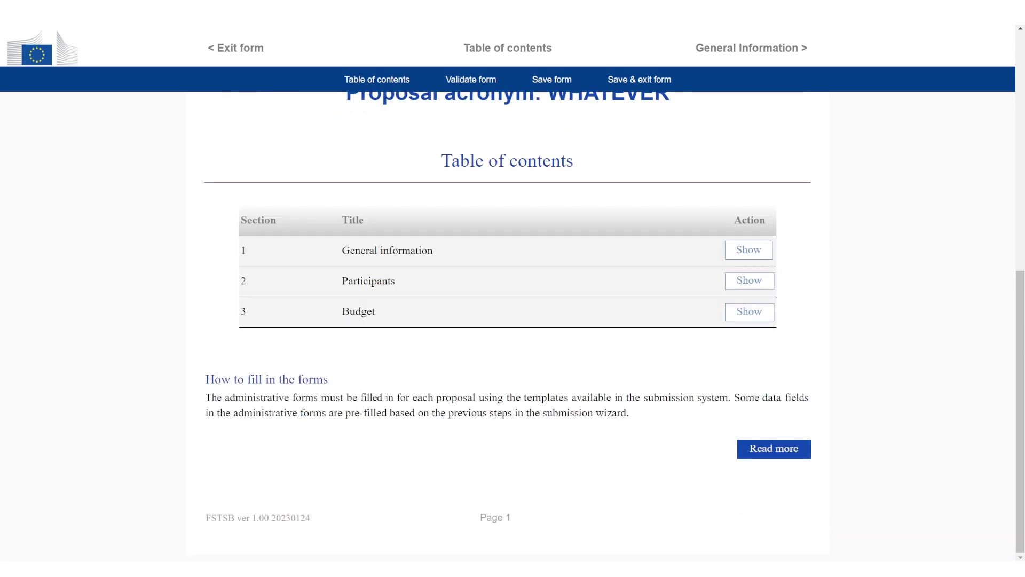
left_click(749, 250)
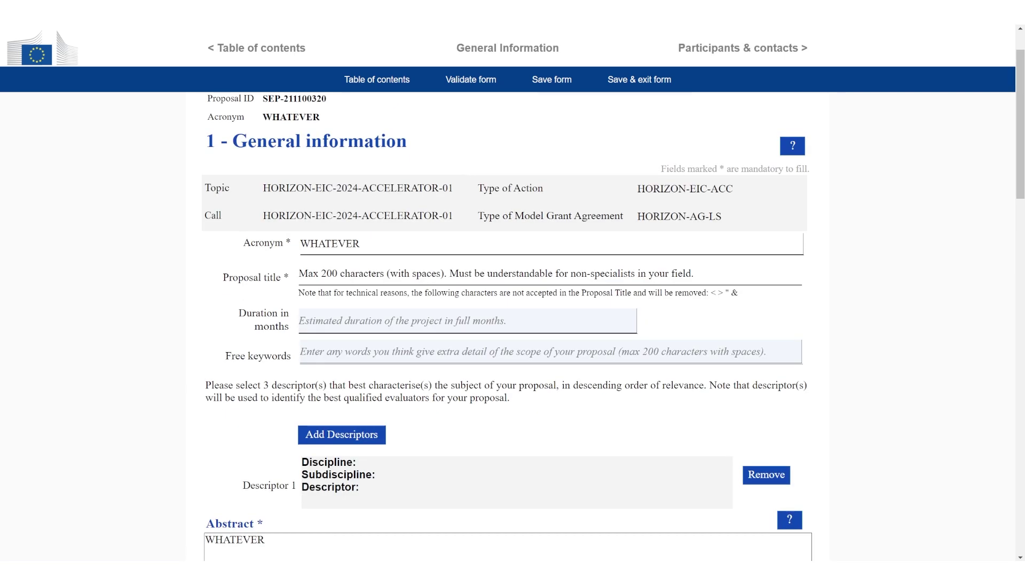
Enter XXX as the proposal title and set the project duration to 24 months
left_click(550, 273)
type("XXX")
left_click(467, 320)
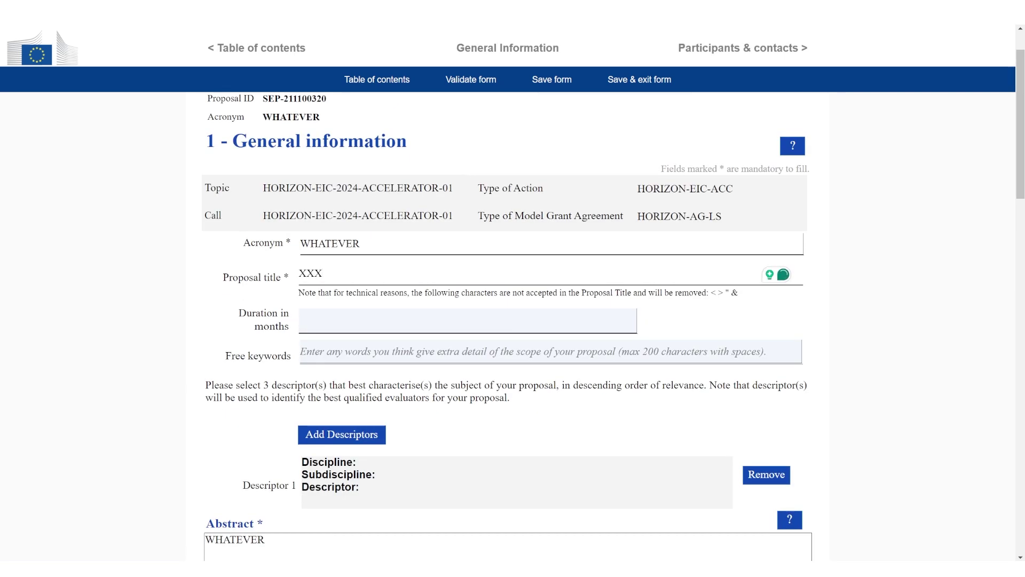
type("24")
Add a first descriptor with discipline Innovation, subdiscipline Health and descriptor Immunology
scroll(507, 320, "down", 1)
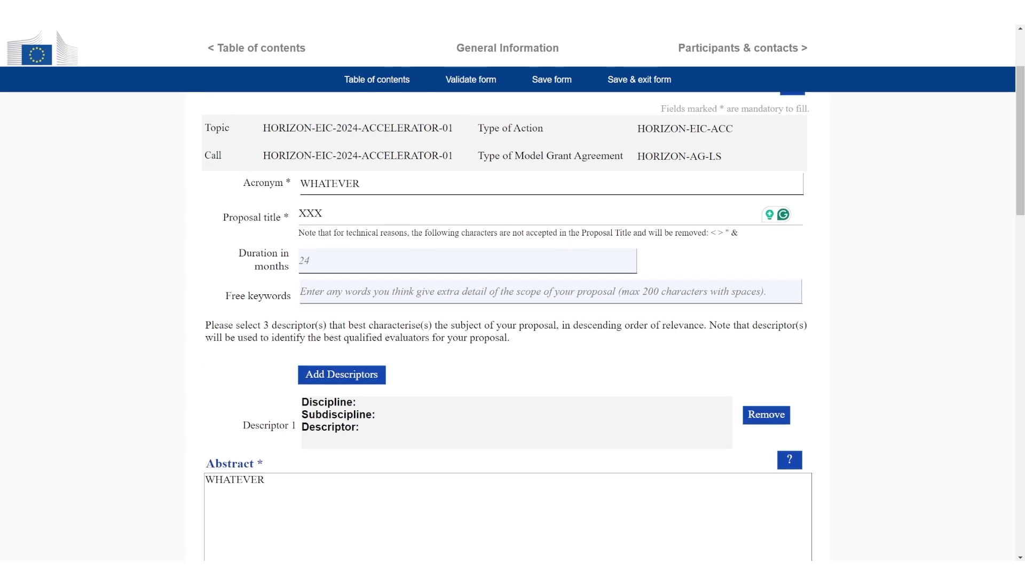
left_click(341, 374)
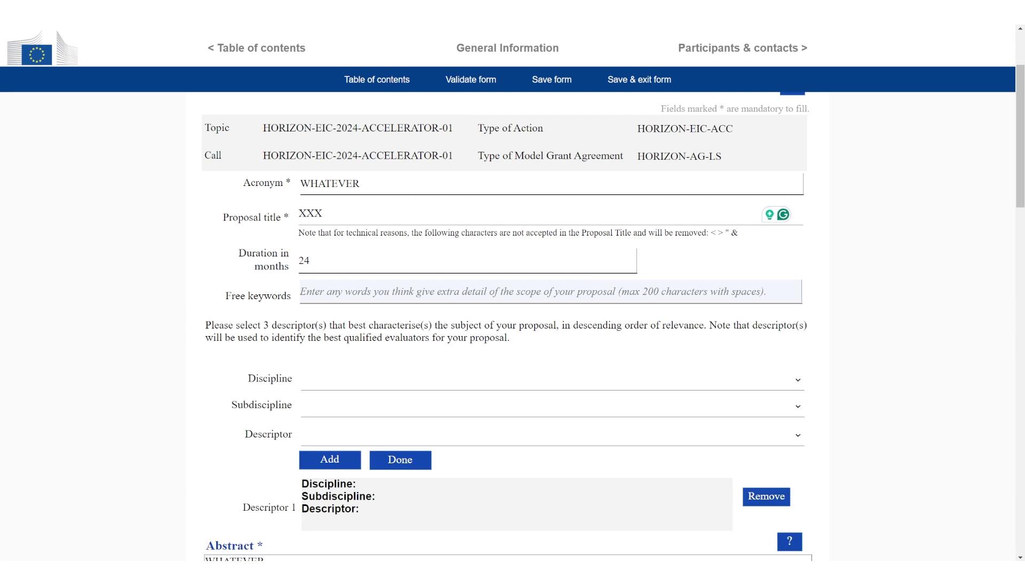
scroll(507, 320, "down", 1)
left_click(551, 320)
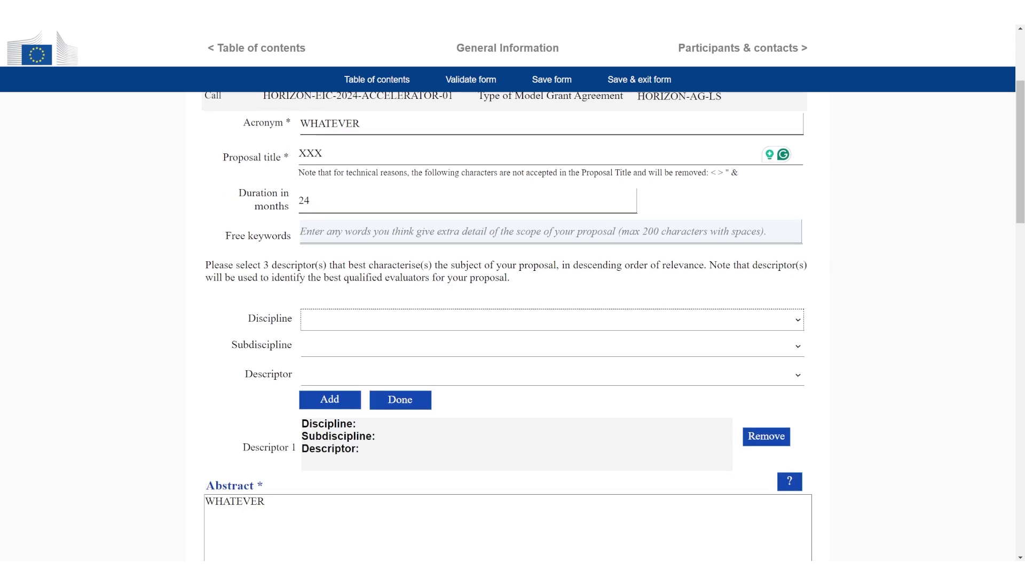
left_click(551, 346)
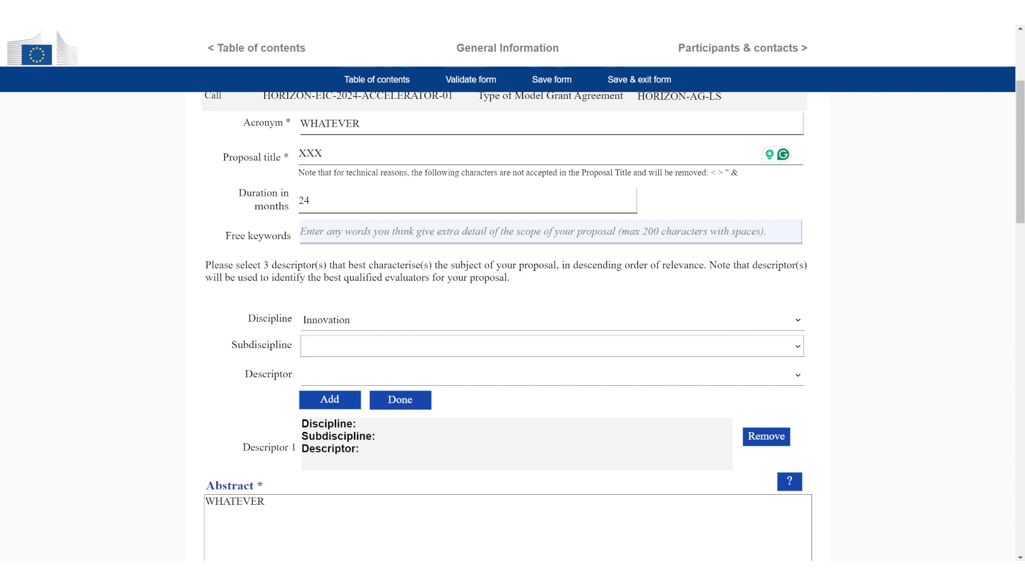
key("h")
left_click(552, 375)
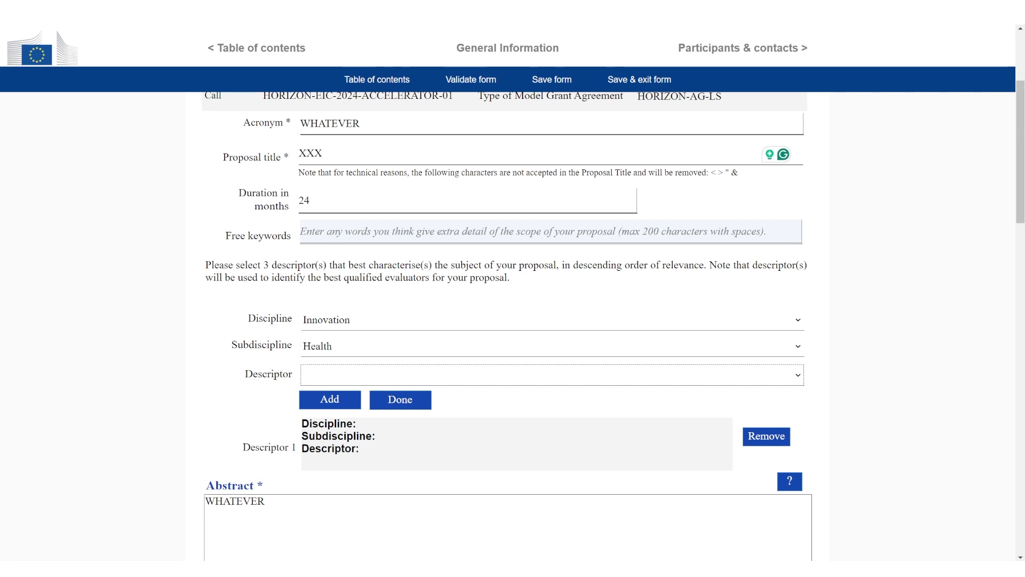
key("Down")
key("Tab")
key("Return")
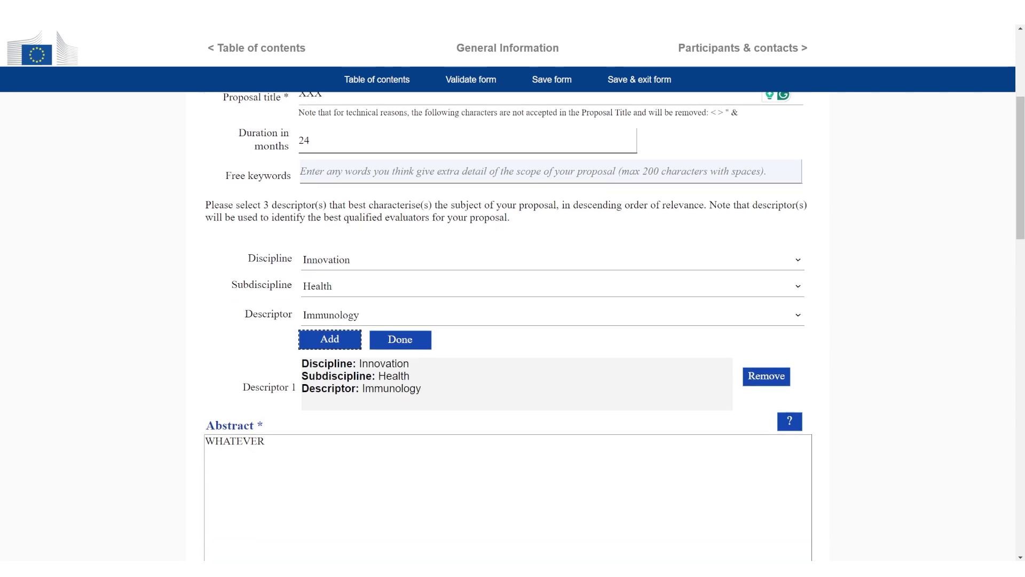
Add Gene therapy as the second descriptor, under the same Innovation discipline and Health subdiscipline
key("shift+Tab")
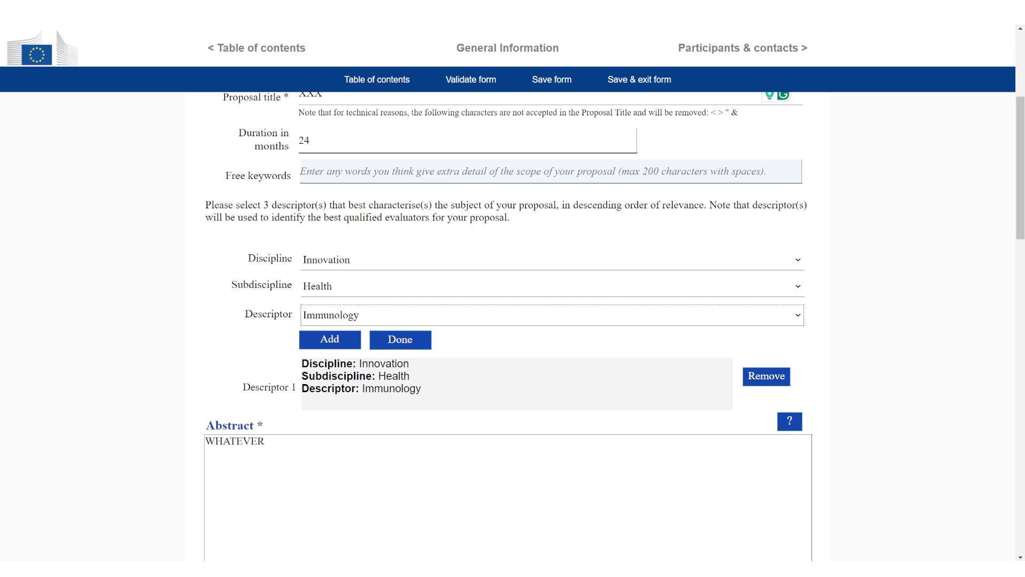
key("Down")
key("Tab")
key("Return")
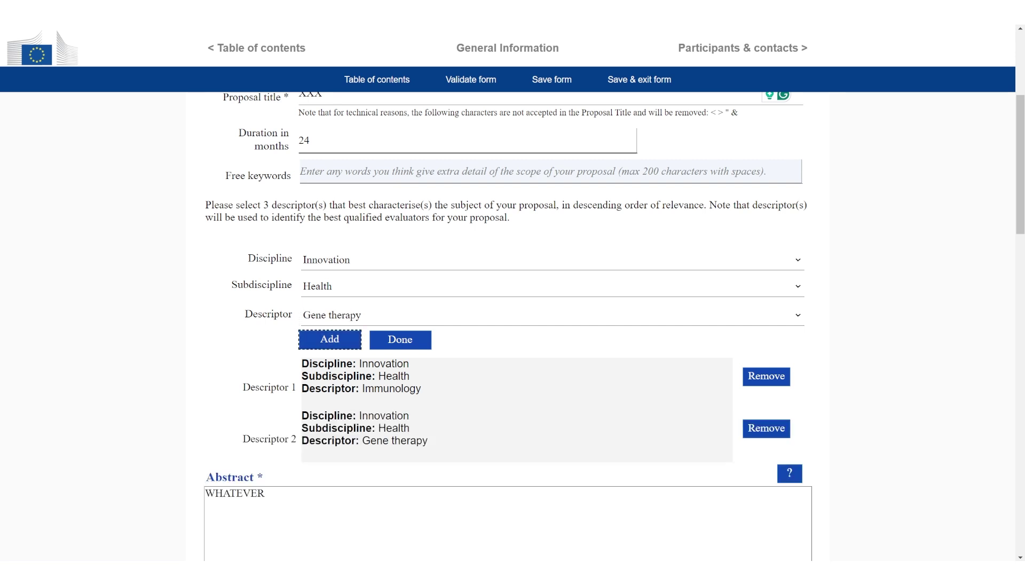
Add a third Innovation descriptor with subdiscipline Education and Culture and descriptor Social Media
key("shift+Tab")
key("shift+Tab")
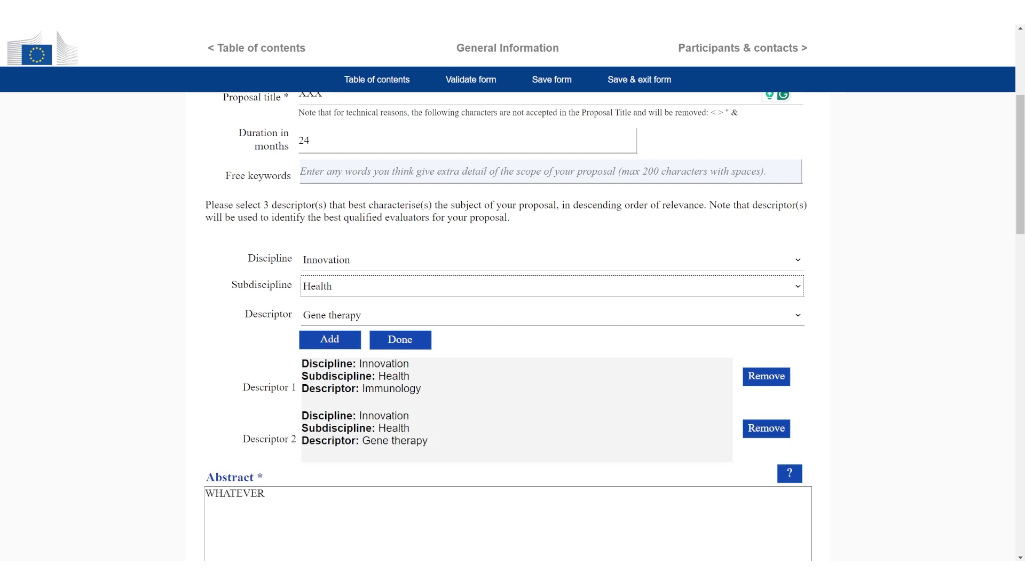
key("Up")
key("Tab")
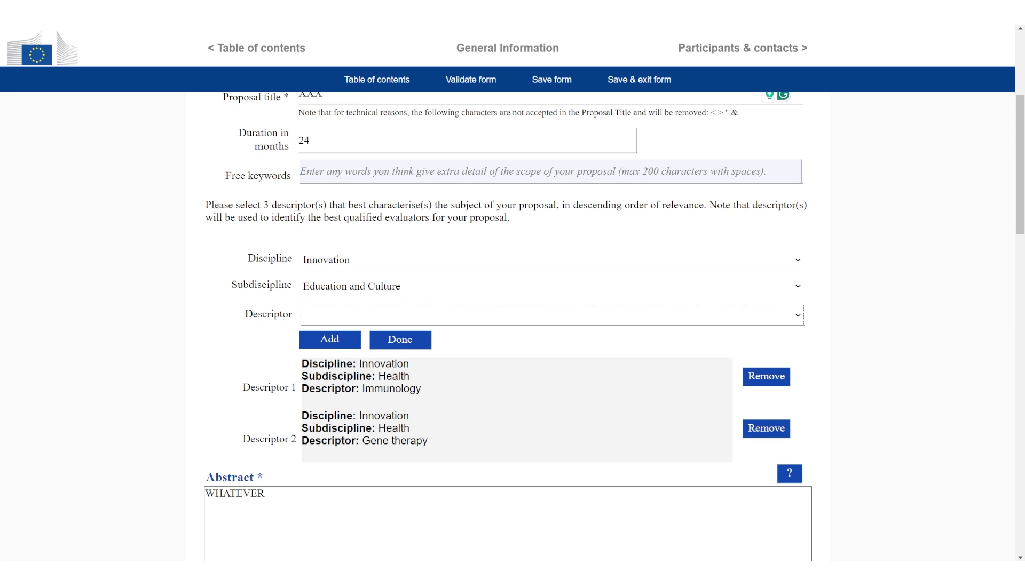
key("Down")
key("Tab")
key("Return")
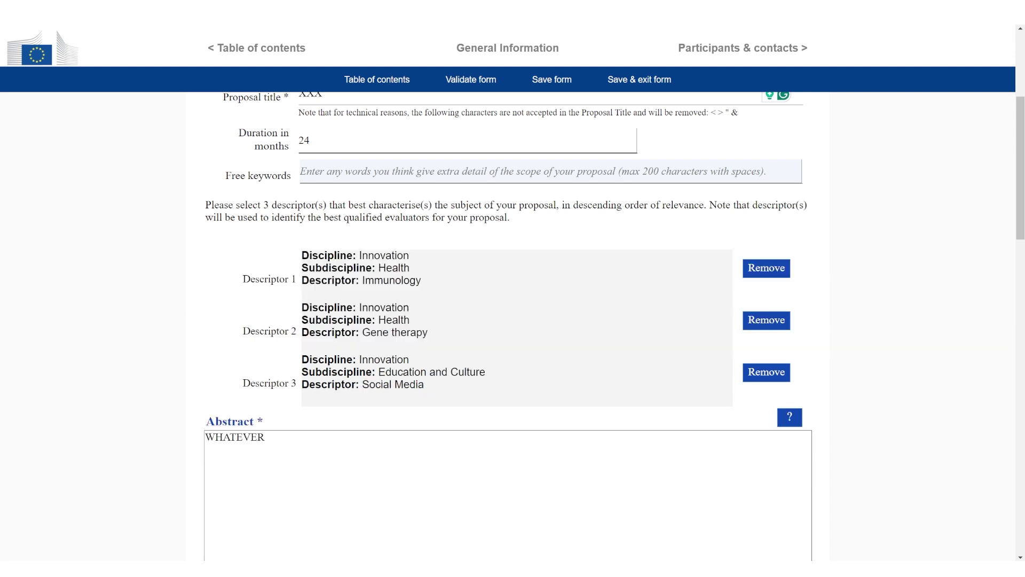
Answer No to whether this or a very similar proposal was submitted to an EU programme in the past 2 years
scroll(507, 326, "down", 1)
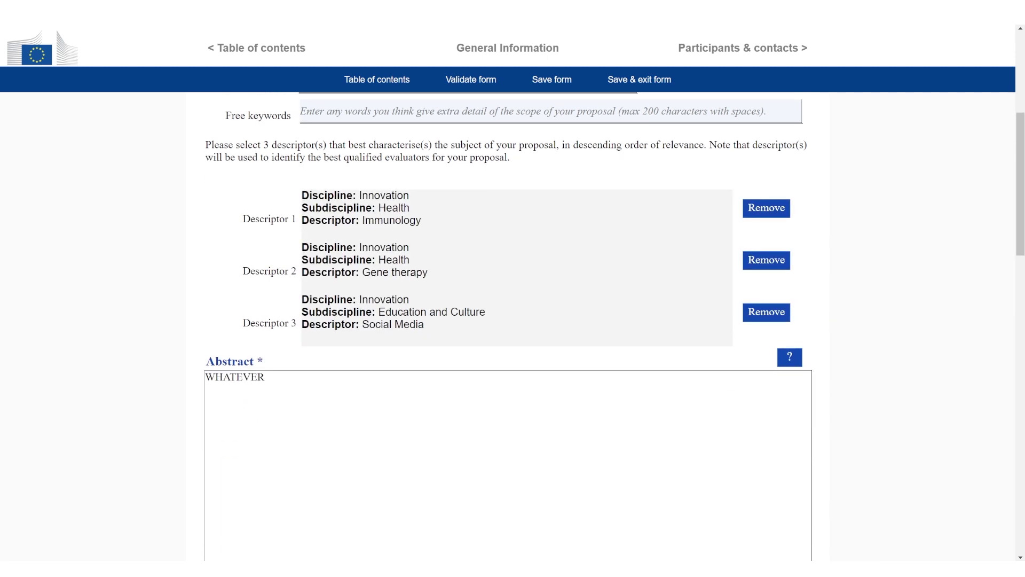
scroll(508, 321, "down", 2)
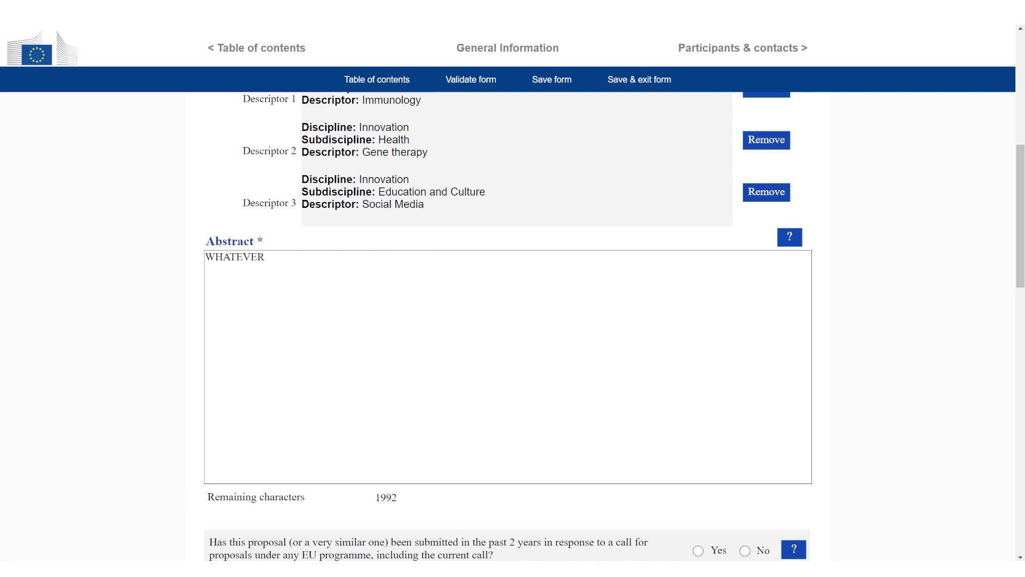
scroll(507, 321, "down", 1)
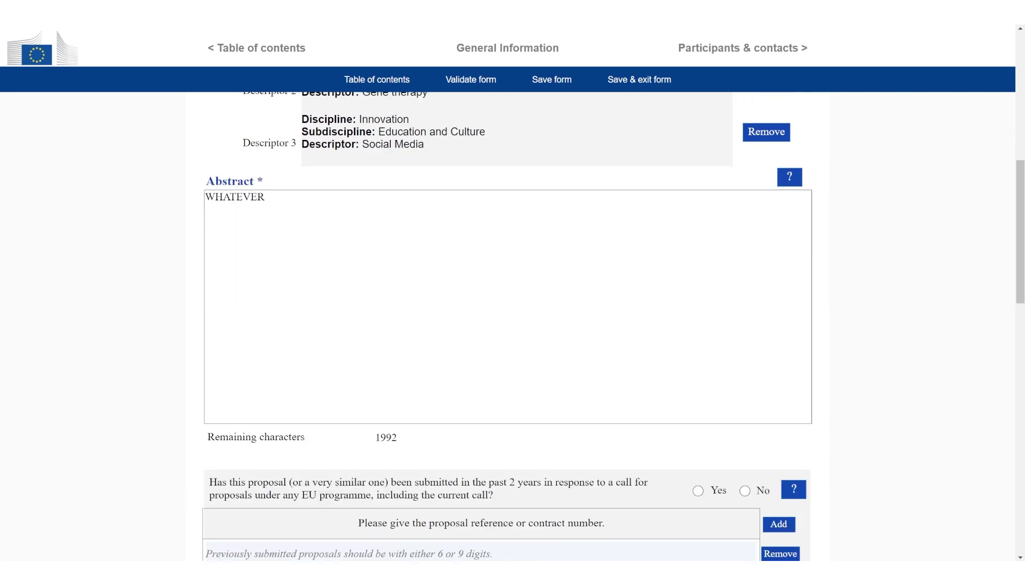
scroll(507, 320, "down", 3)
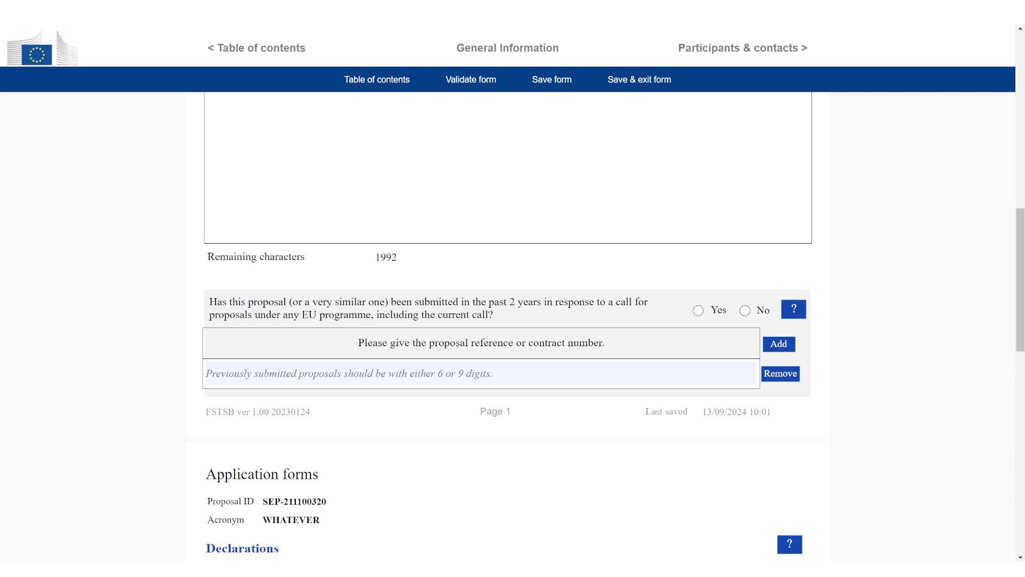
left_click(745, 310)
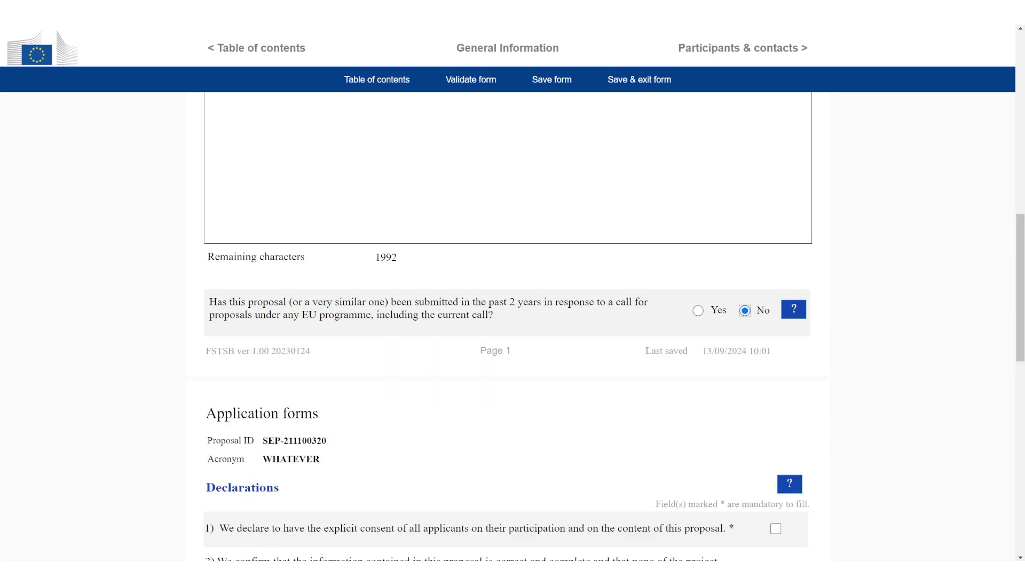
Accept declarations 1 to 6, from applicant consent through compliance with ethical principles
scroll(507, 326, "down", 6)
left_click(775, 228)
left_click(775, 268)
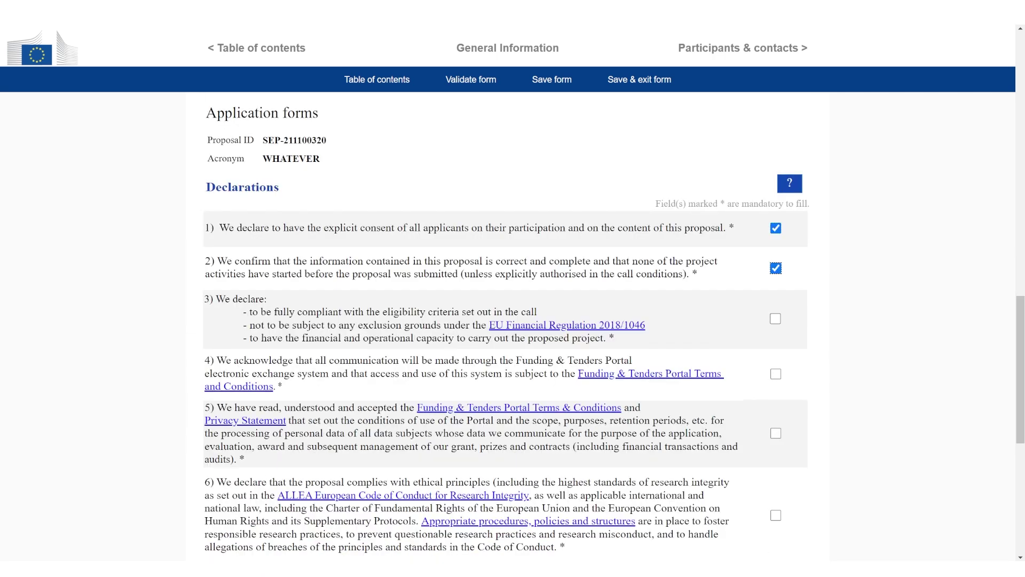
key("Tab")
key("space")
scroll(507, 321, "down", 2)
key("Tab")
key("space")
key("Tab")
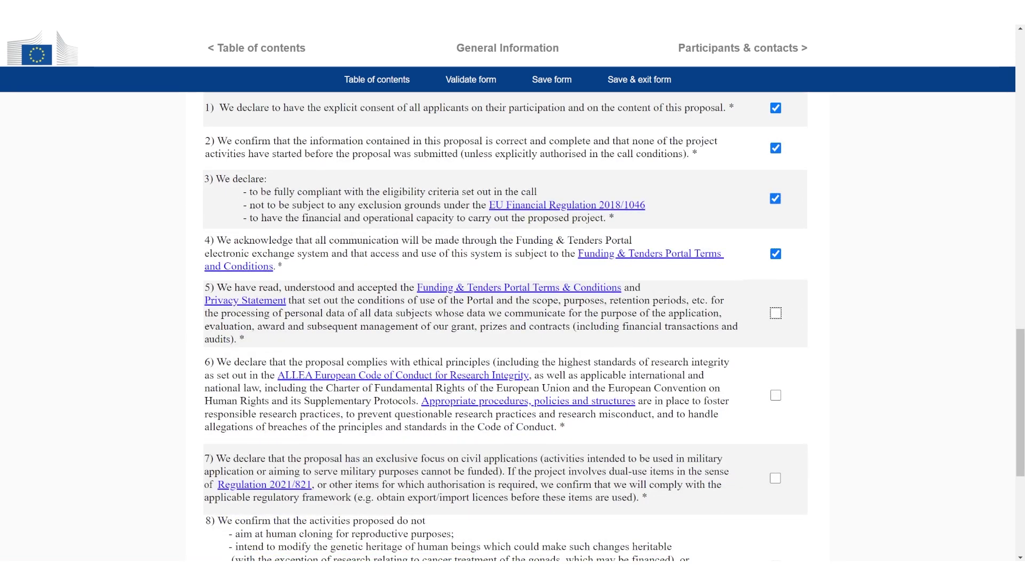
key("space")
scroll(507, 320, "down", 2)
key("Tab")
key("space")
Accept the remaining declarations 7 to 10, from the civil applications focus through the lump sum grant conditions
scroll(507, 321, "down", 2)
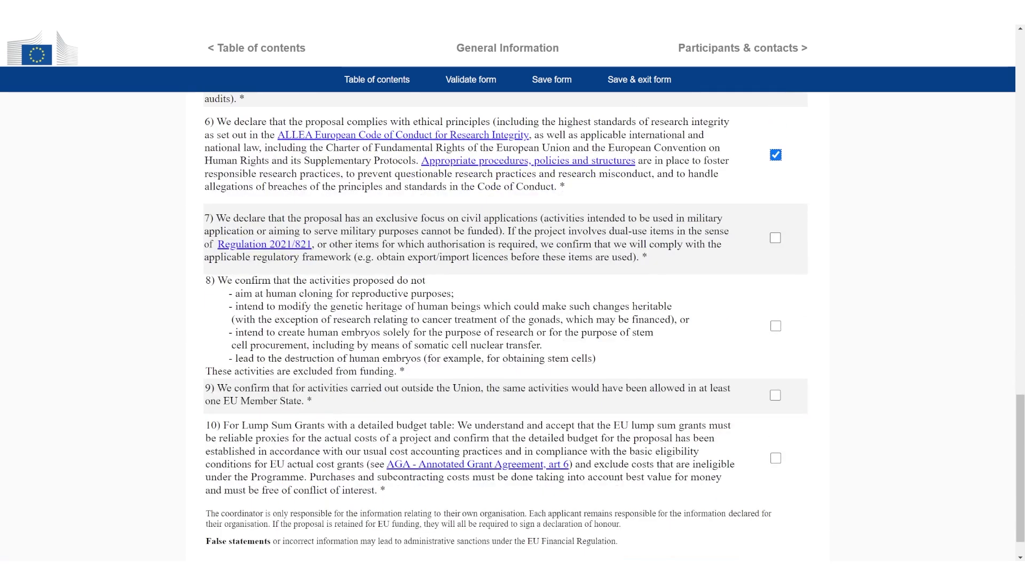
key("Tab")
key("space")
key("Tab")
key("space")
key("Tab")
key("space")
scroll(507, 320, "down", 1)
key("Tab")
key("space")
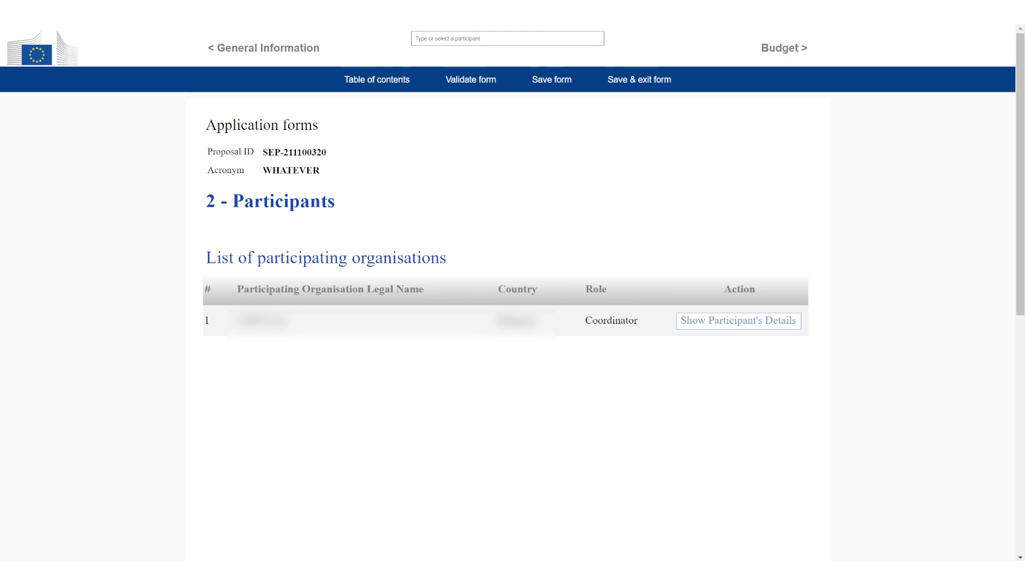
In the coordinator's participant details, give Department 1 the organisation's own address and name it Management
left_click(737, 321)
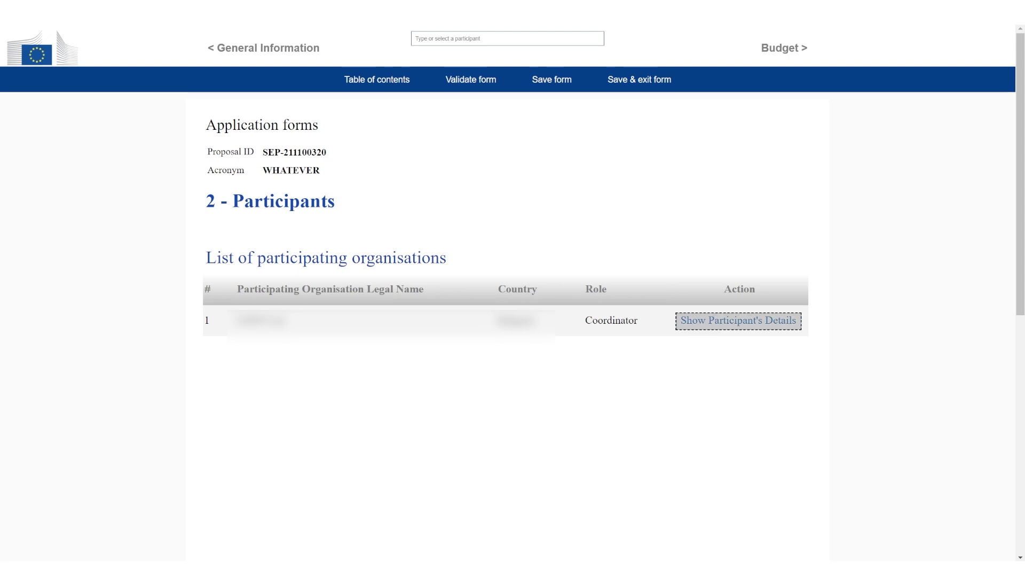
scroll(507, 326, "down", 7)
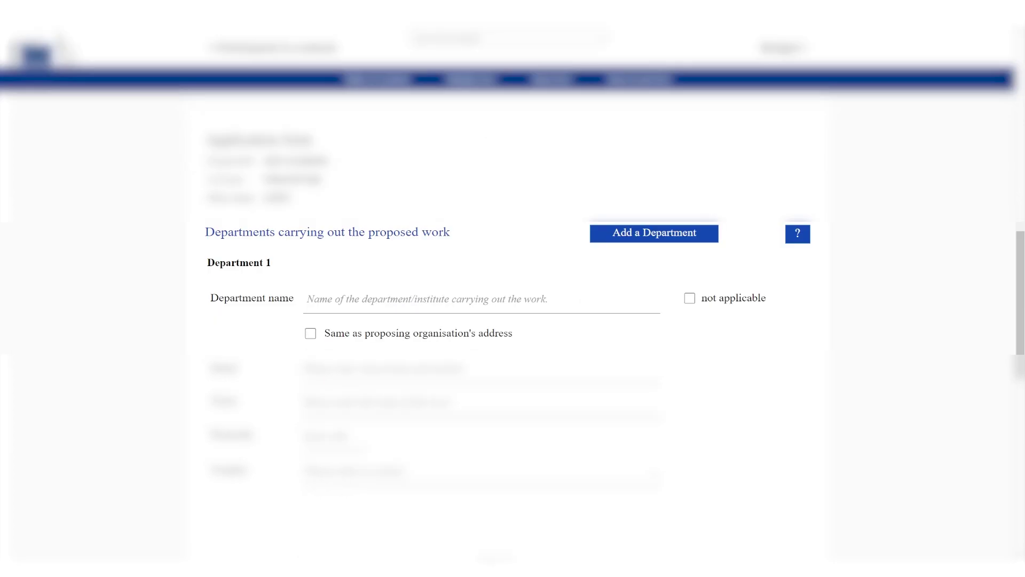
left_click(310, 333)
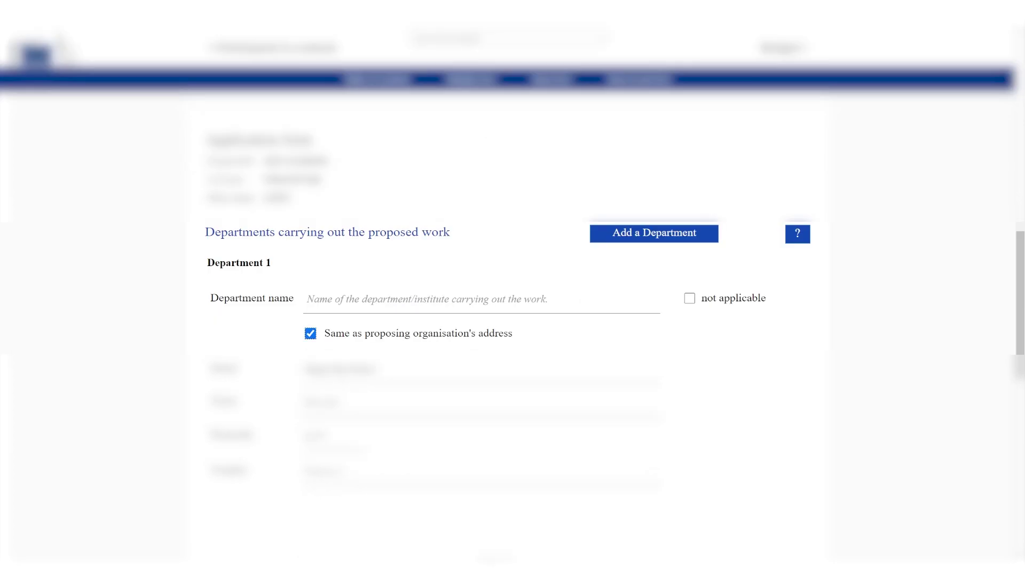
left_click(307, 298)
type("Management")
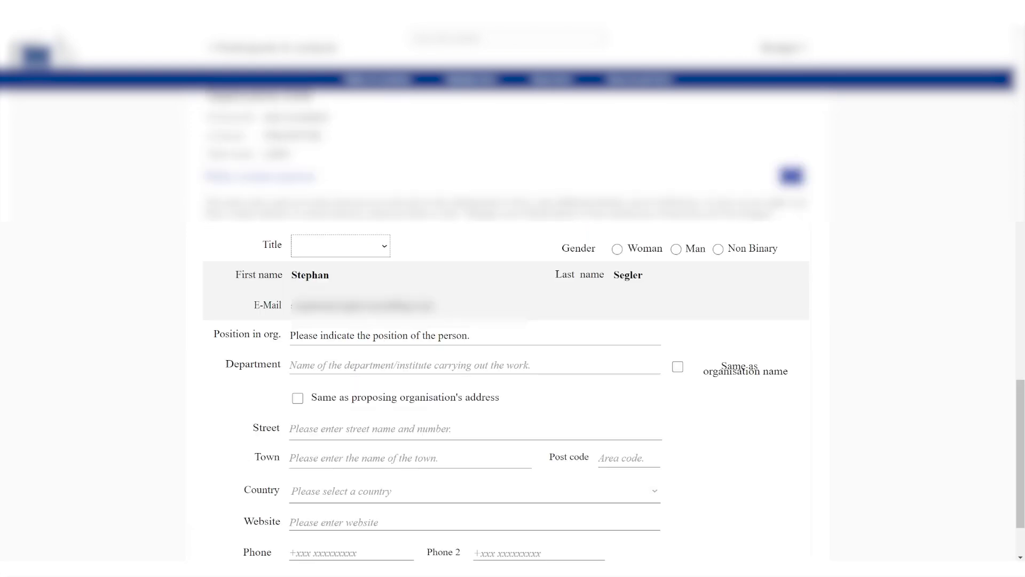
Choose the contact person's title and set the gender to Man
key("m")
left_click(676, 249)
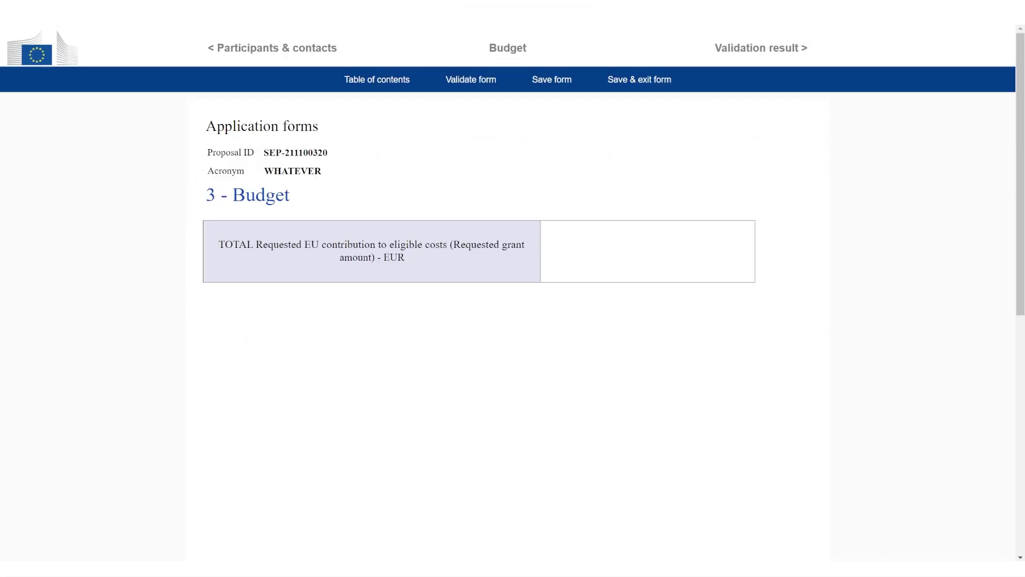
Set the total requested EU contribution in the Budget section to 2500000 EUR
left_click(648, 250)
type("2500000")
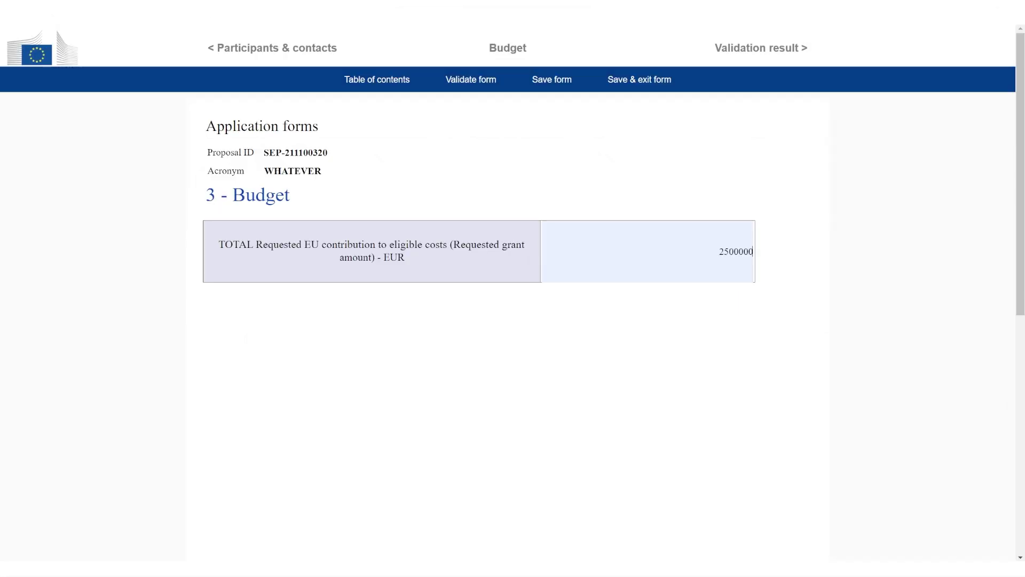
key("Tab")
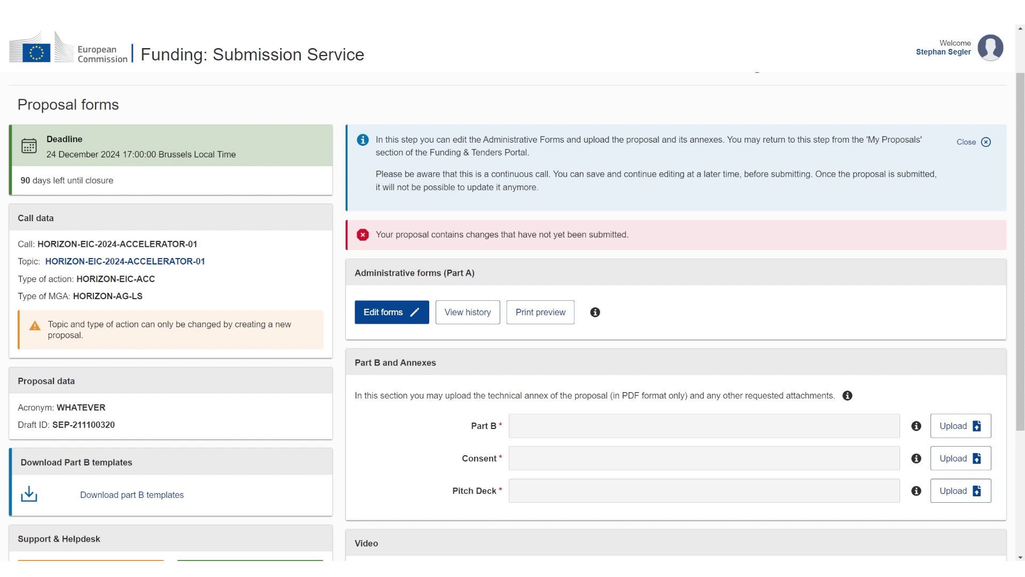
Examine the Part B, Consent, Pitch Deck and Video upload fields in the proposal forms
scroll(541, 251, "down", 2)
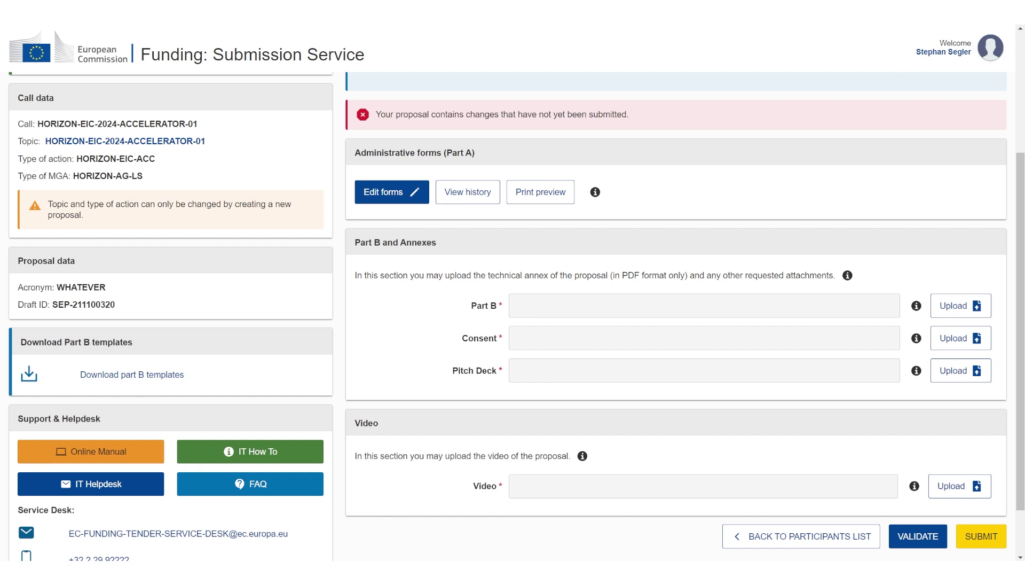
triple_click(483, 305)
left_click(483, 305)
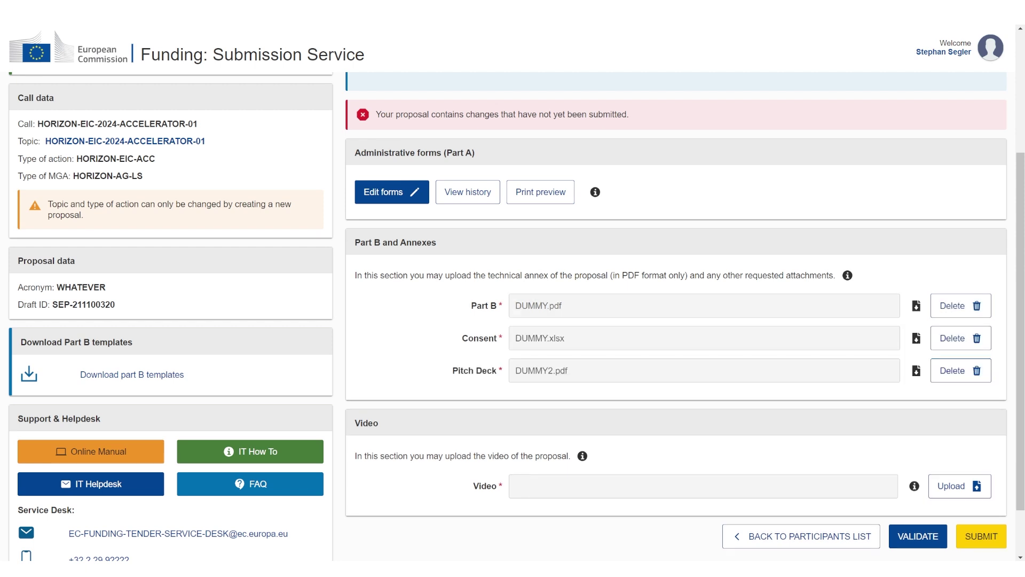
scroll(513, 315, "down", 2)
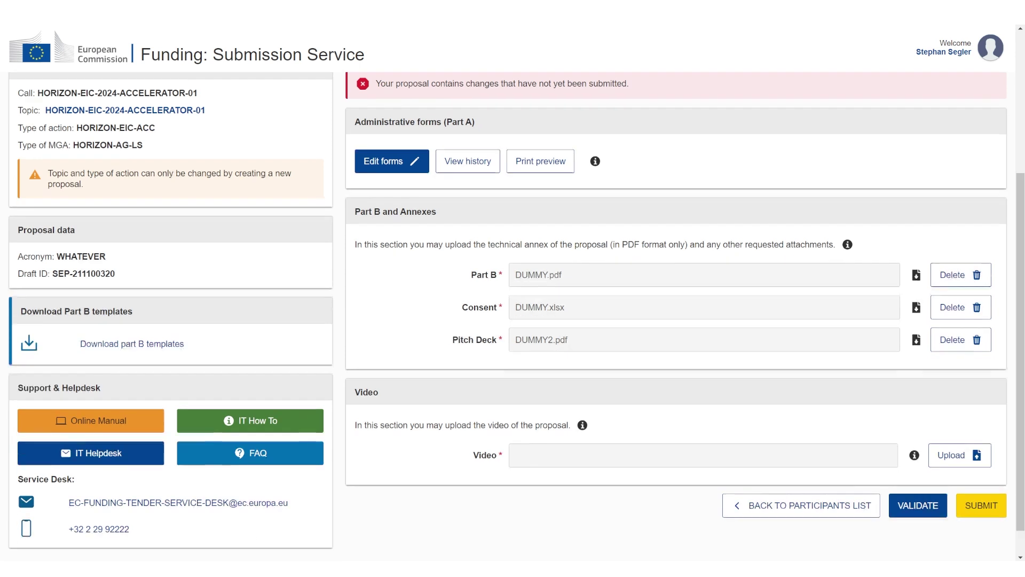